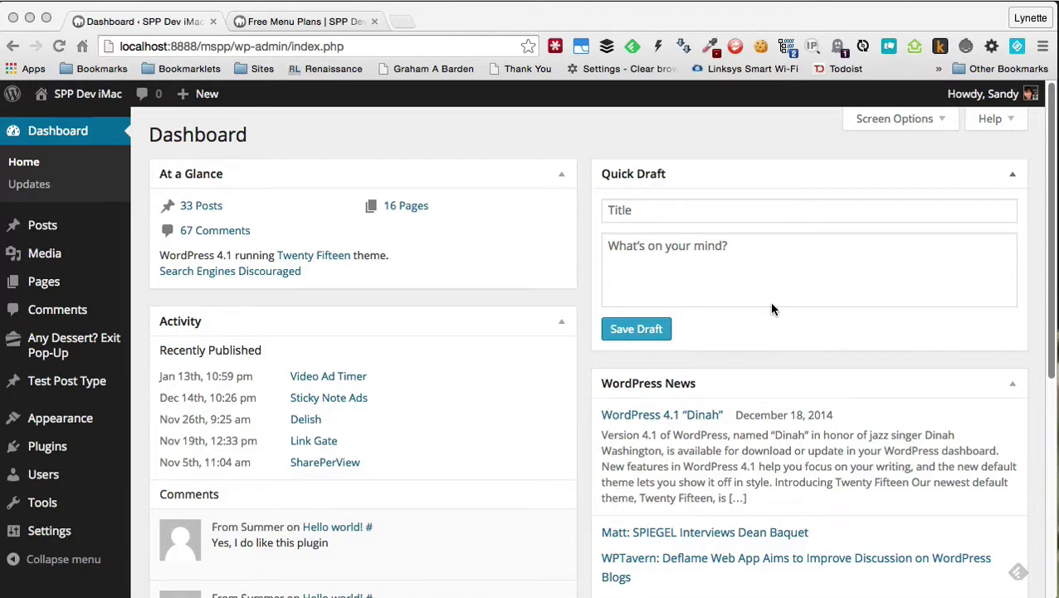
# Step: Bring up the Free Menu Plans preview page with its salad exit pop-up showing
pyautogui.click(295, 24)
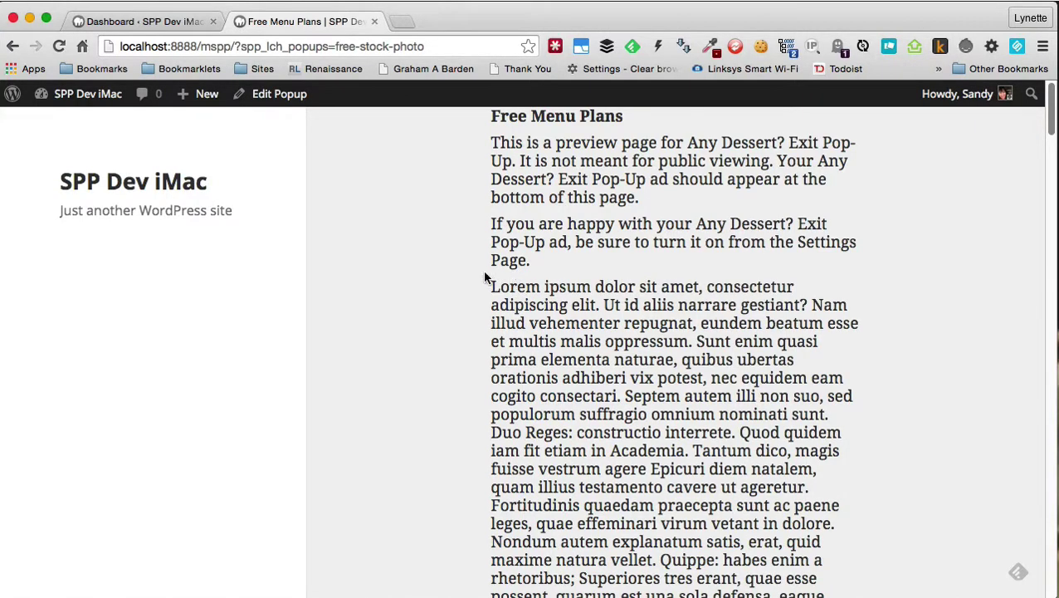
pyautogui.moveTo(525, 39)
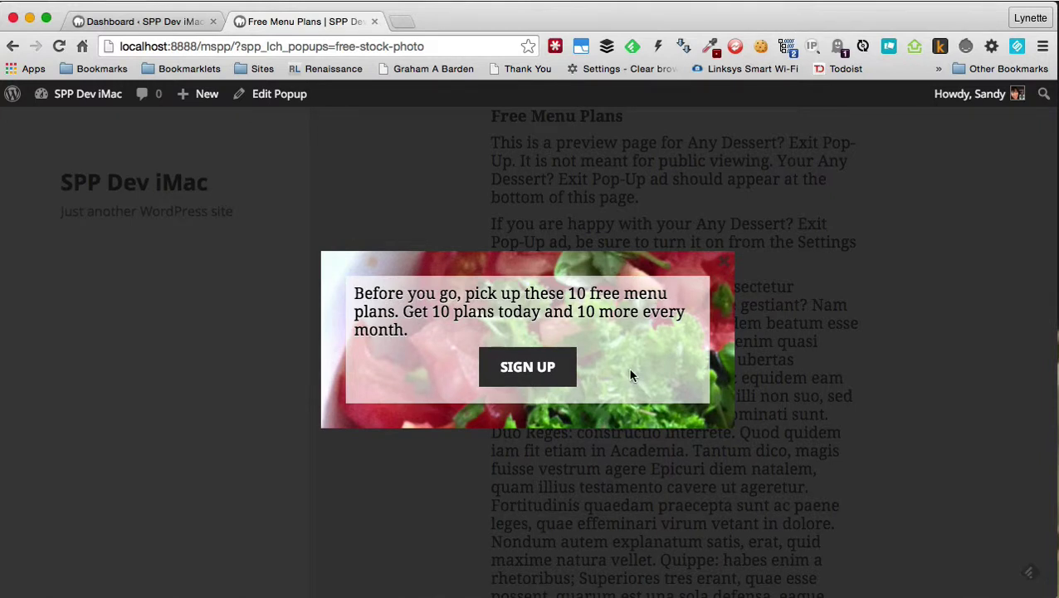
# Step: Open the Any Dessert? Exit Pop-Up Settings and review the defaults: Global Popup for posts, 14-day cookie
pyautogui.click(133, 27)
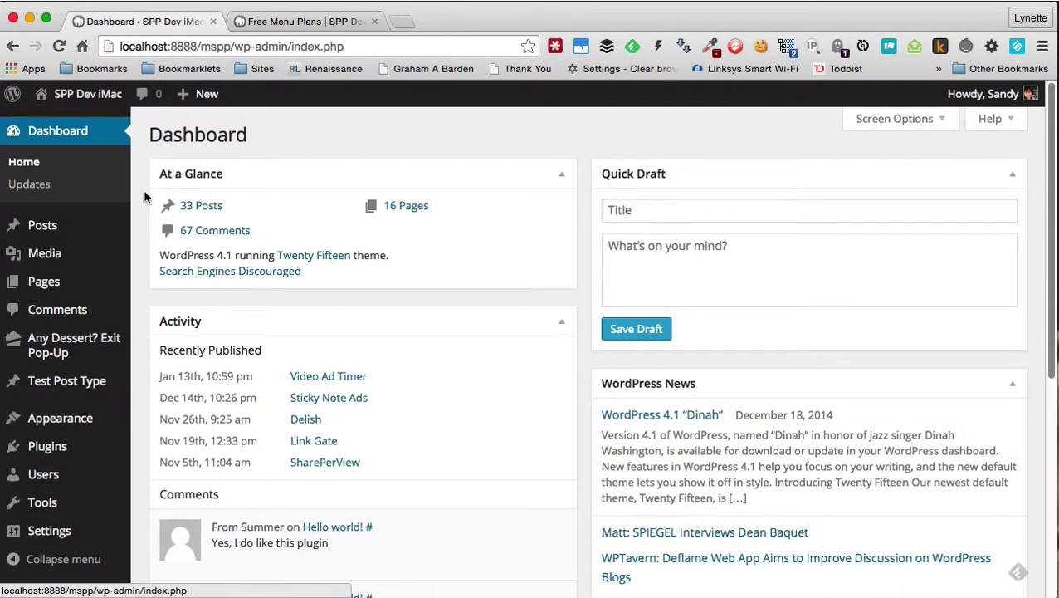
pyautogui.moveTo(120, 351)
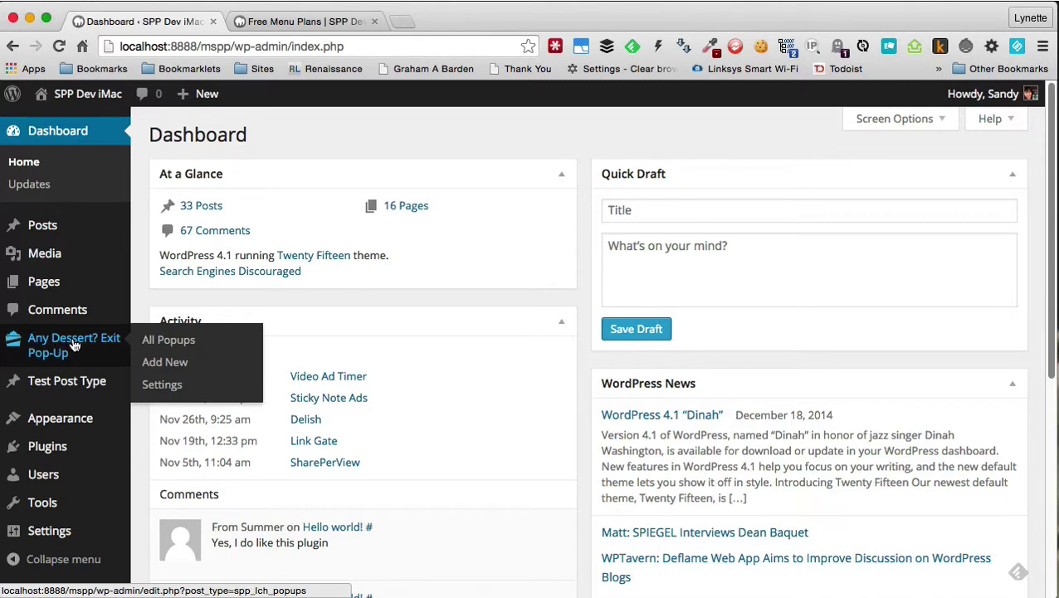
pyautogui.click(163, 386)
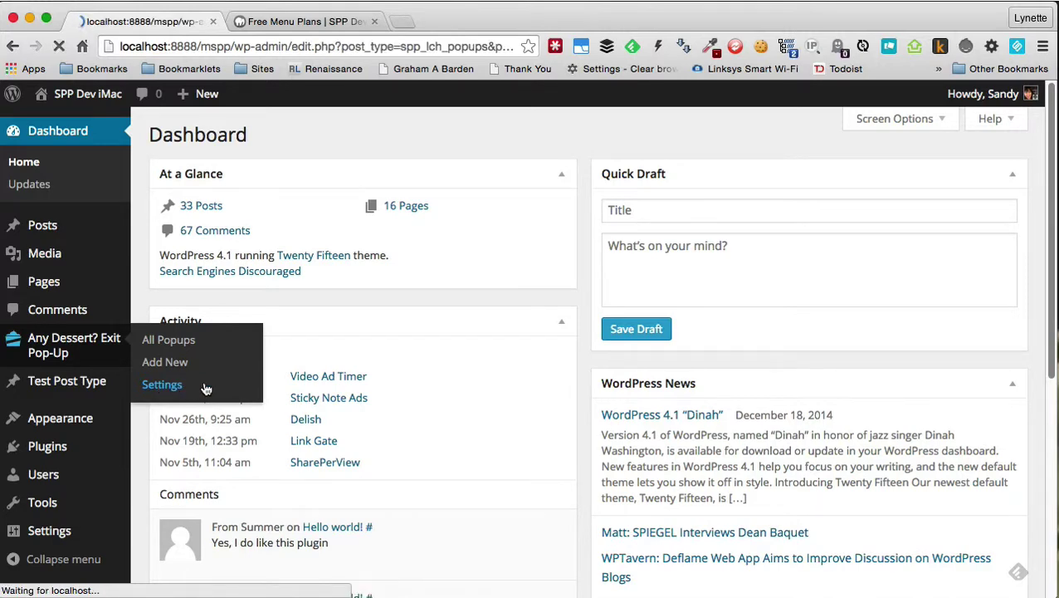
pyautogui.scroll(-1, 402, 256)
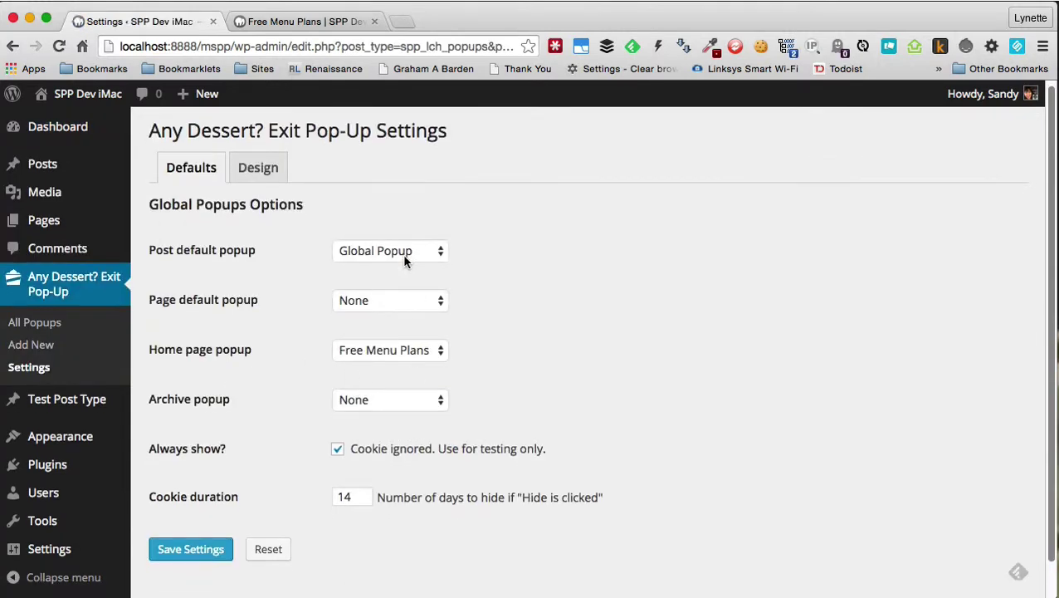
pyautogui.scroll(-1, 402, 242)
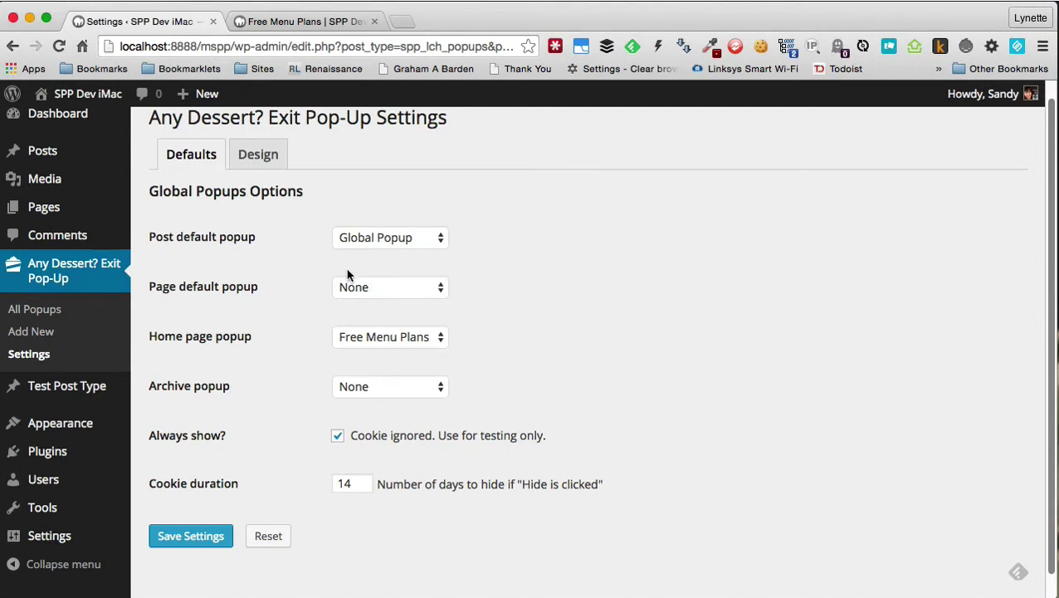
pyautogui.click(379, 239)
pyautogui.click(380, 238)
pyautogui.moveTo(356, 483); pyautogui.dragTo(315, 482)
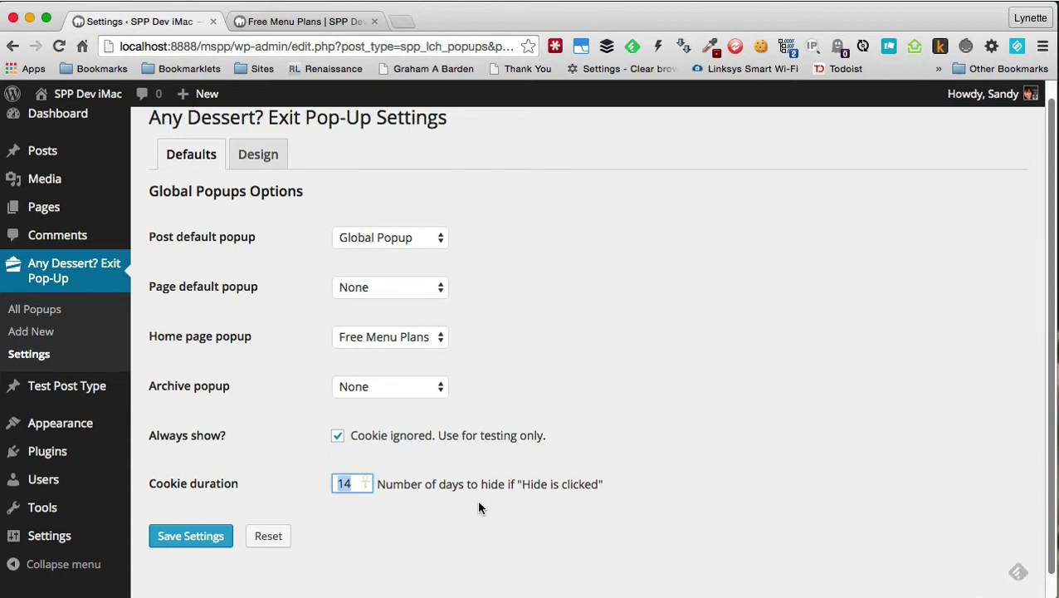
# Step: Review the Design tab's Global Design Options, where borders and styles are set to None
pyautogui.click(264, 156)
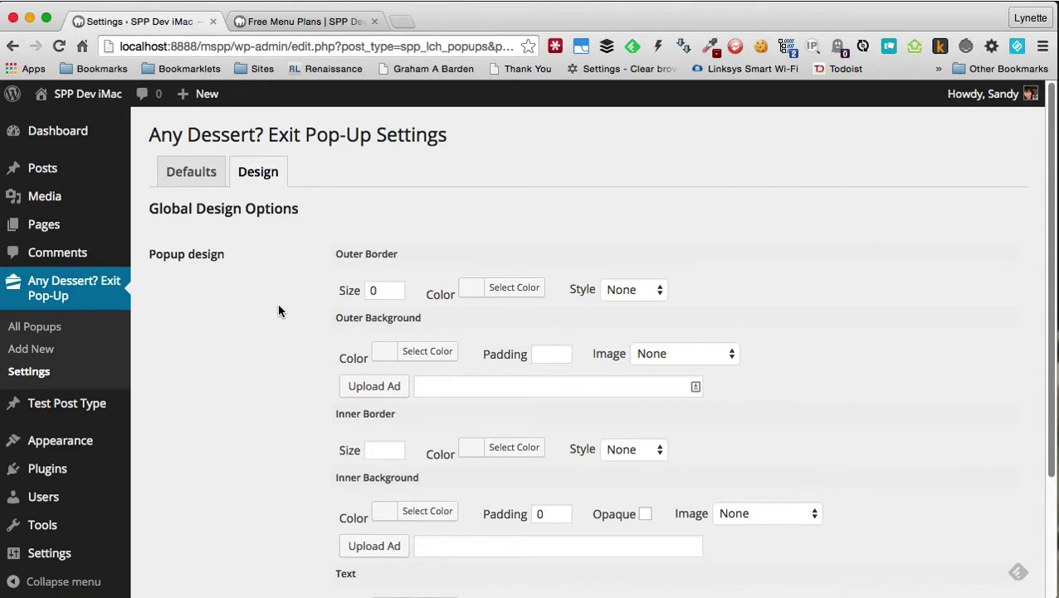
pyautogui.scroll(-2, 278, 310)
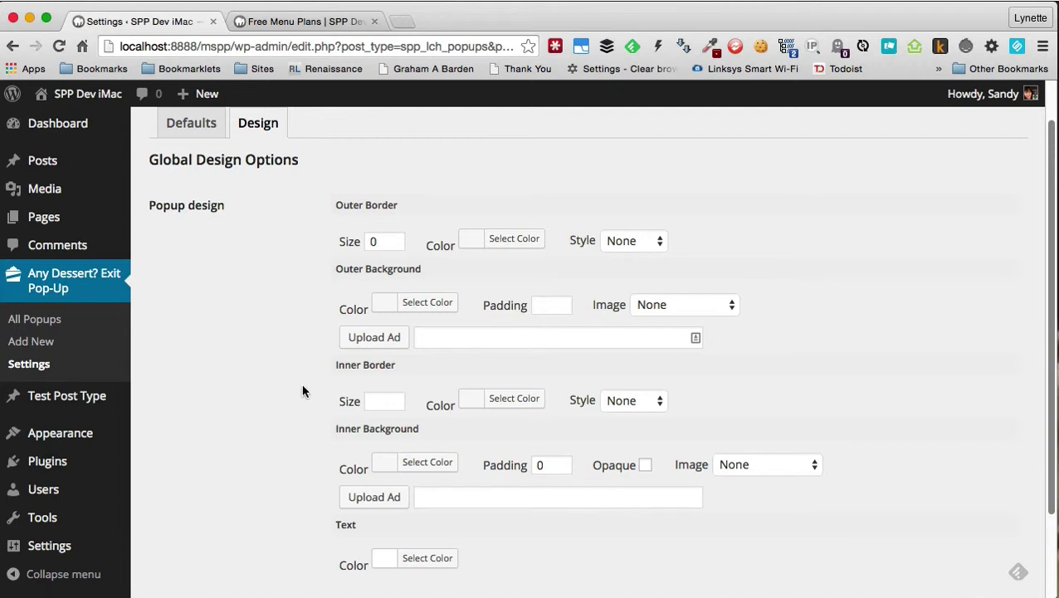
pyautogui.scroll(-3, 303, 391)
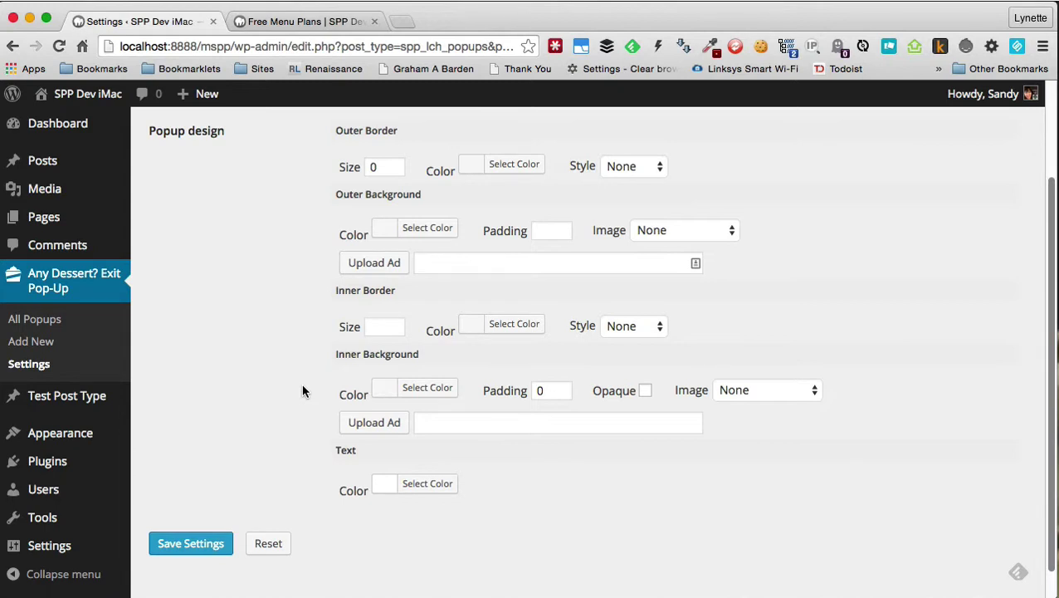
pyautogui.scroll(2, 301, 391)
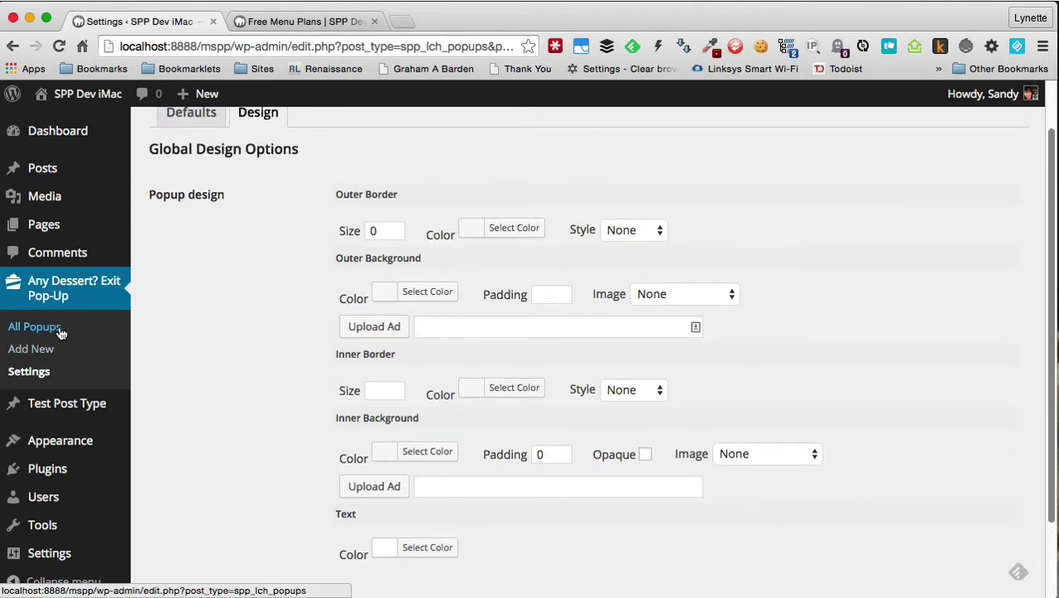
pyautogui.scroll(2, 221, 378)
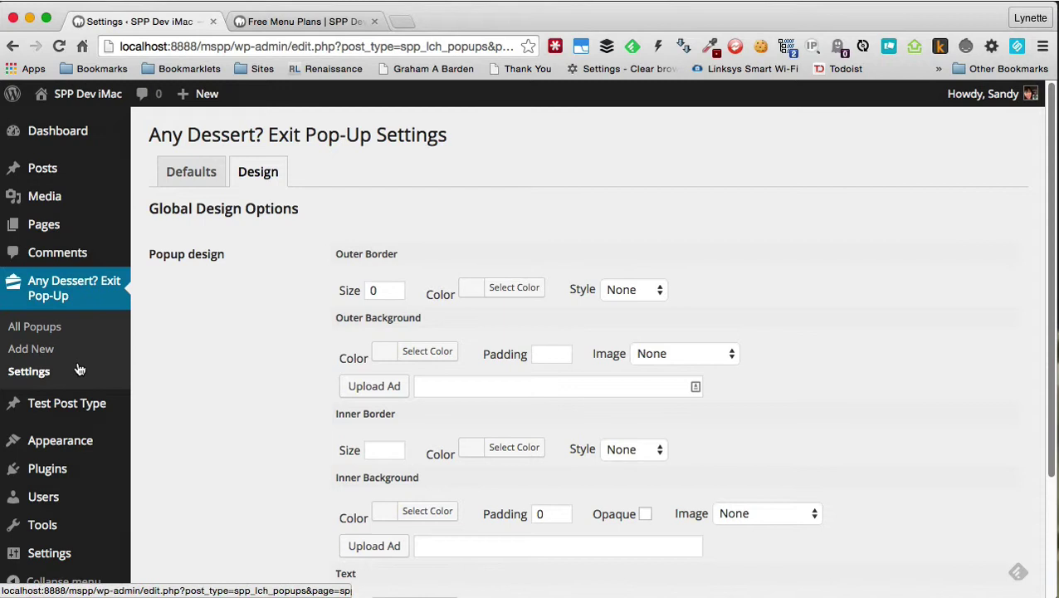
# Step: Create a new popup titled Free Coffee Recipes with heading 'Get 101 Delicious Coffee Recipes' and an intro paragraph
pyautogui.click(32, 349)
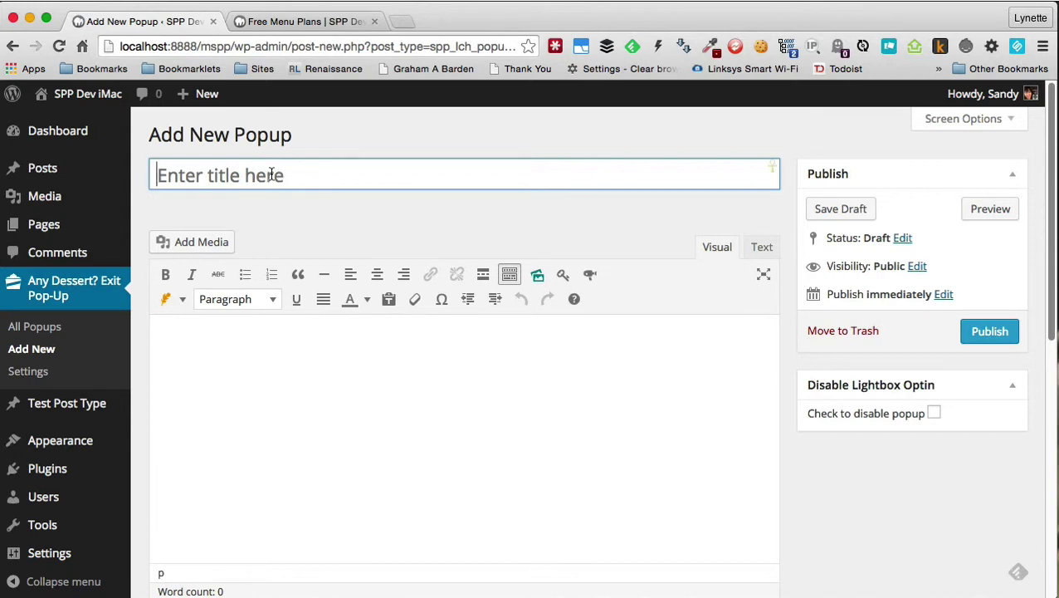
pyautogui.write('Free Coffee Recipes')
pyautogui.click(369, 400)
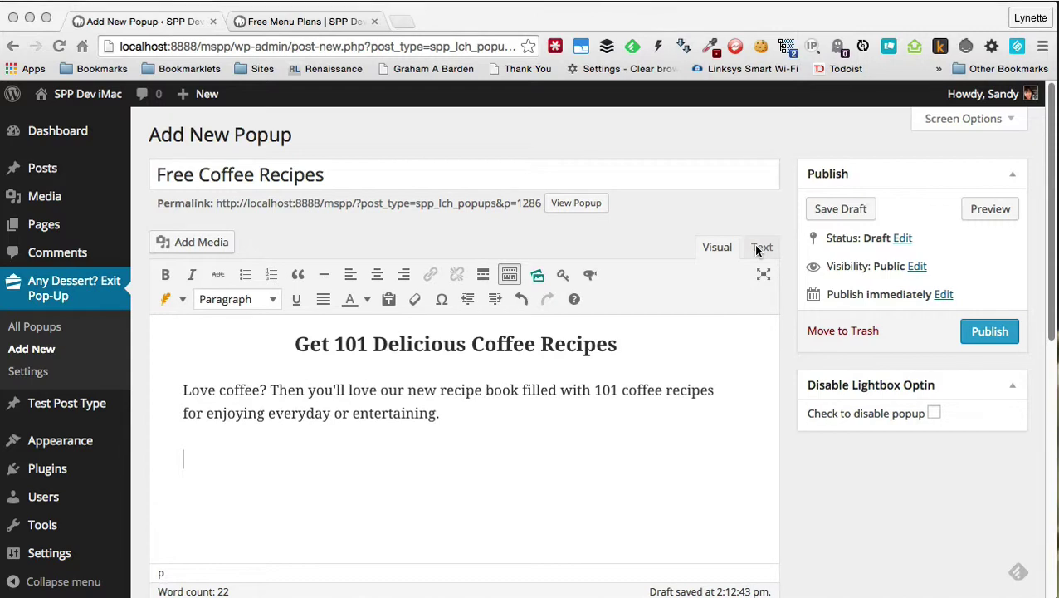
# Step: In the HTML view, replace the &nbsp; line with the AWeber sign-up form embed code
pyautogui.click(758, 250)
pyautogui.click(758, 251)
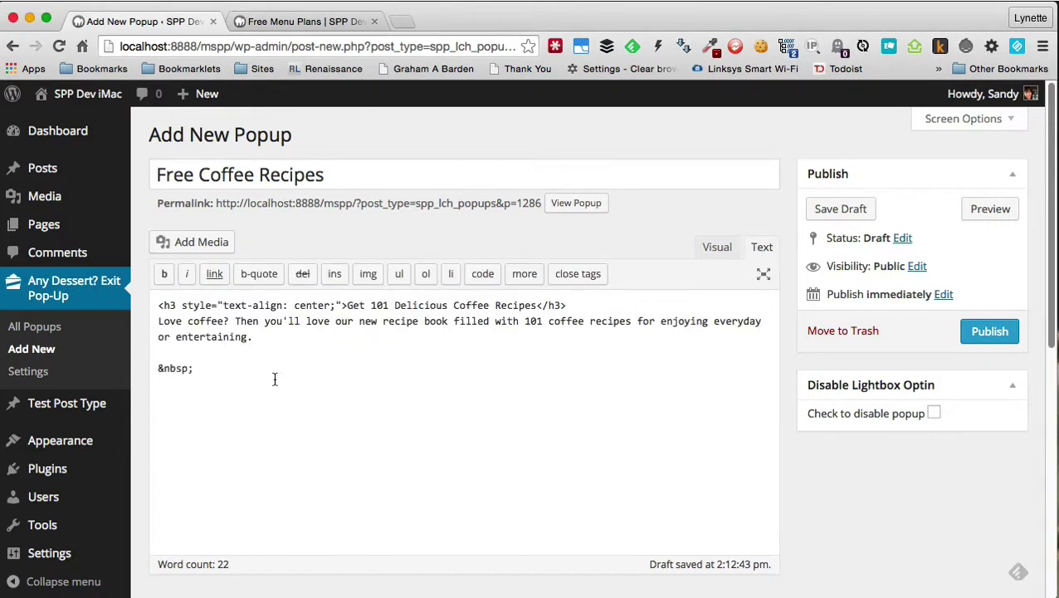
pyautogui.click(210, 374)
pyautogui.tripleClick(157, 372)
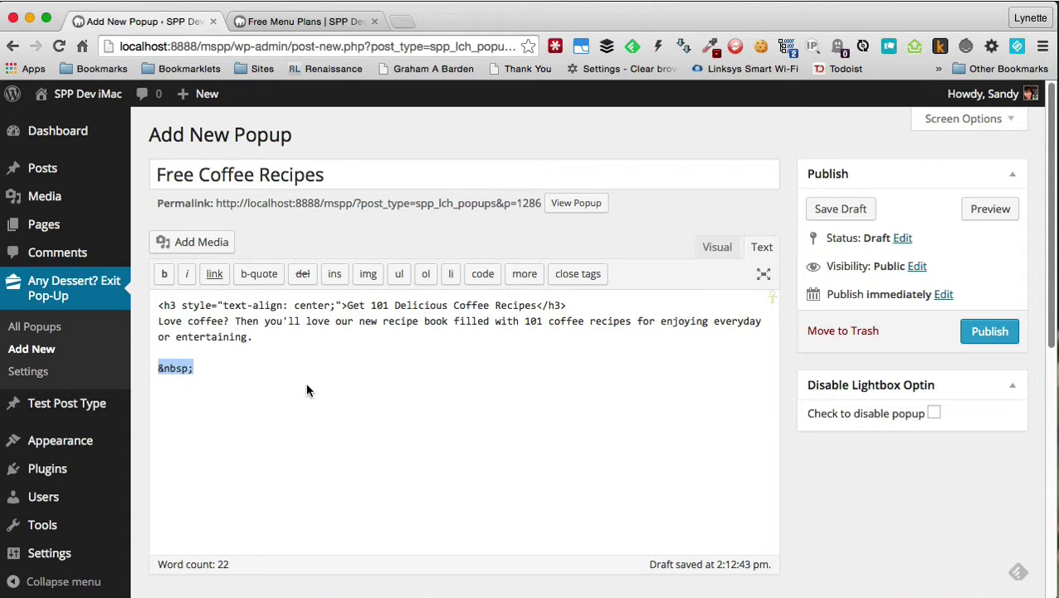
pyautogui.press('super+shift+v')
pyautogui.moveTo(348, 407)
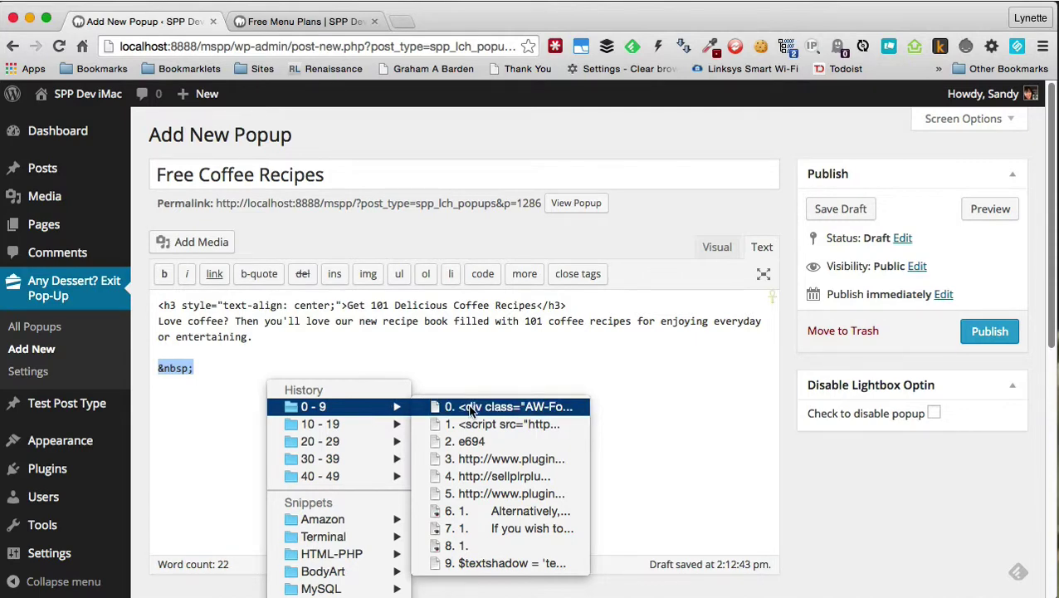
pyautogui.press('Escape')
pyautogui.write('<div class="AW-Form-919279835"></div> <script type="text/javascript">(function(d, s, id) {     var js, fjs = d.getElementsByTagName(s)[0];     if (d.getElementById(id)) return;     js = d.createElement(s); js.id = id;     js.src = "//forms.aweber.com/form/35/919279835.js";     fjs.parentNode.insertBefore(js, fjs);     }(document, "script", "aweber-wjs-p9qw127yo")); </script>')
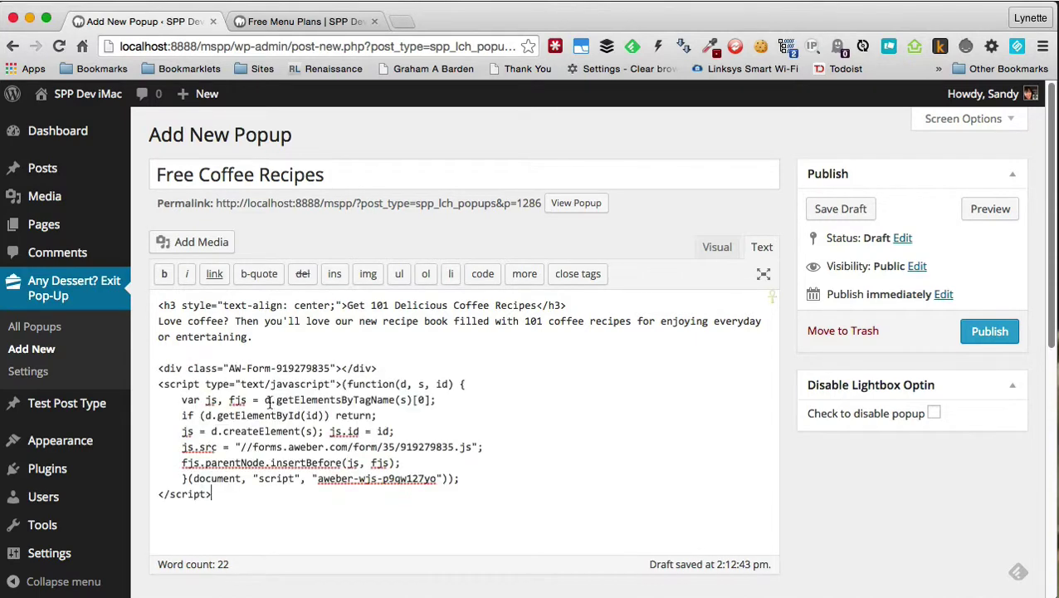
pyautogui.click(718, 248)
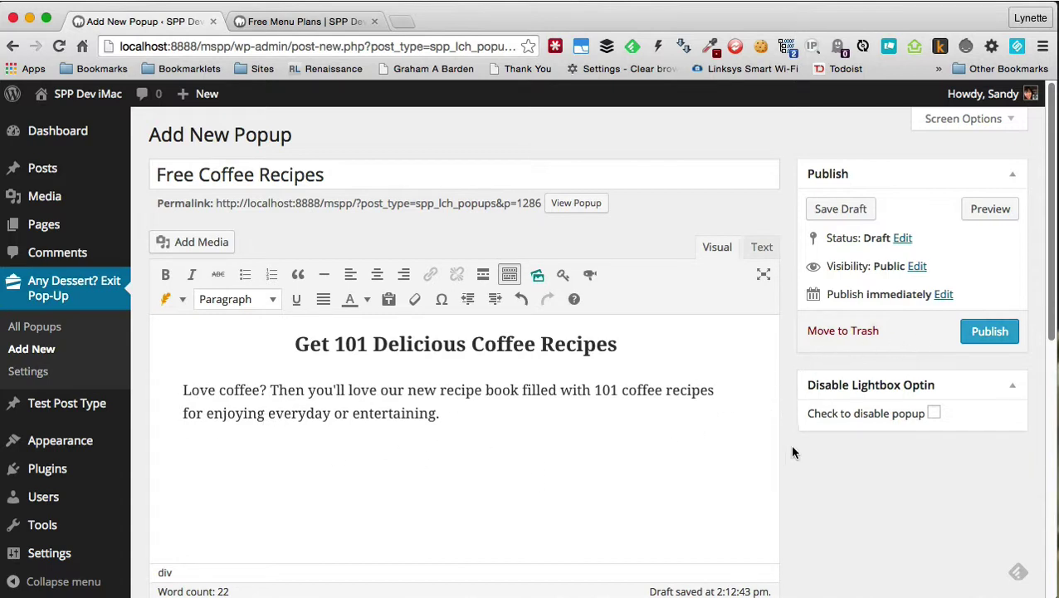
# Step: Set the outer background colour to white and padding to 30, then compare with the Free Menu Plans preview
pyautogui.scroll(-5, 816, 462)
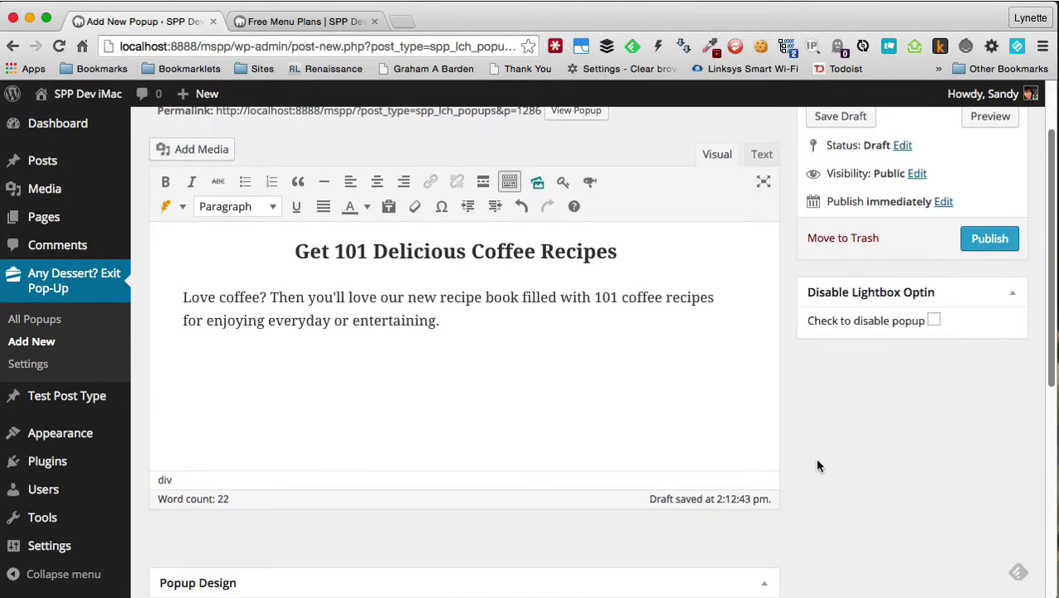
pyautogui.scroll(-4, 818, 466)
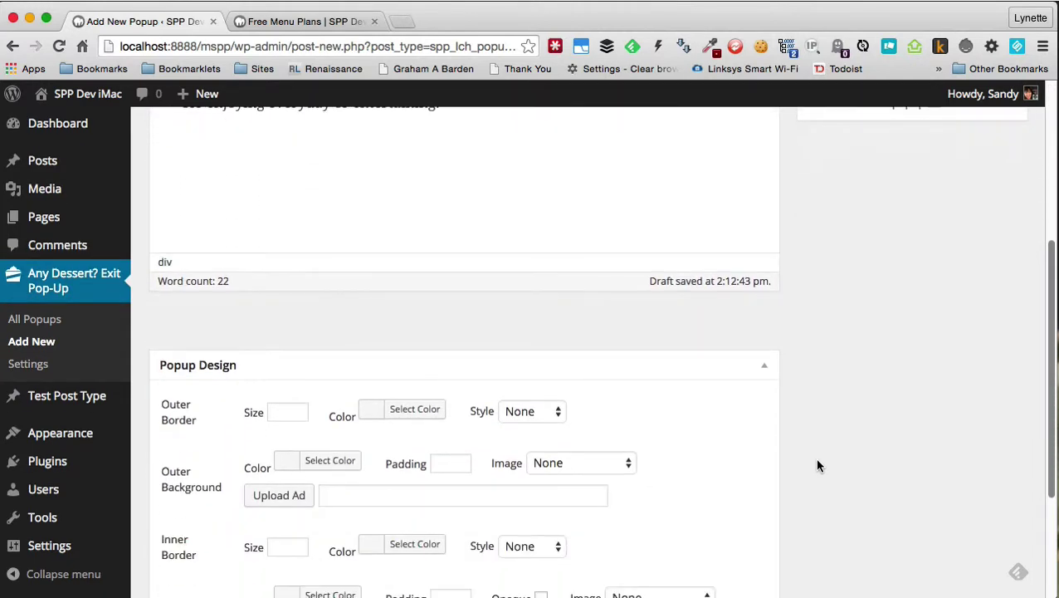
pyautogui.scroll(-4, 818, 466)
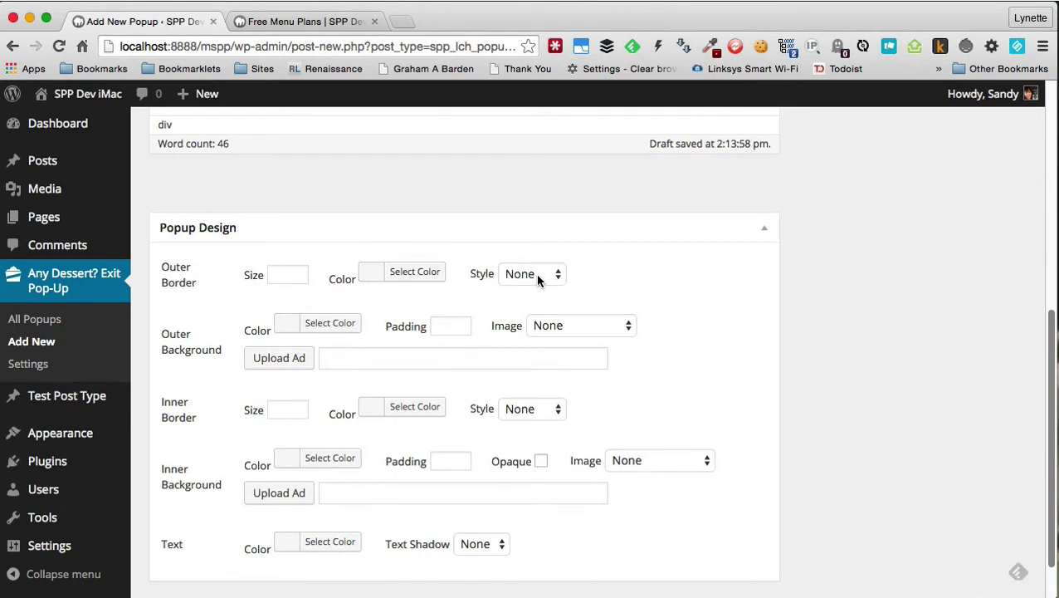
pyautogui.click(336, 325)
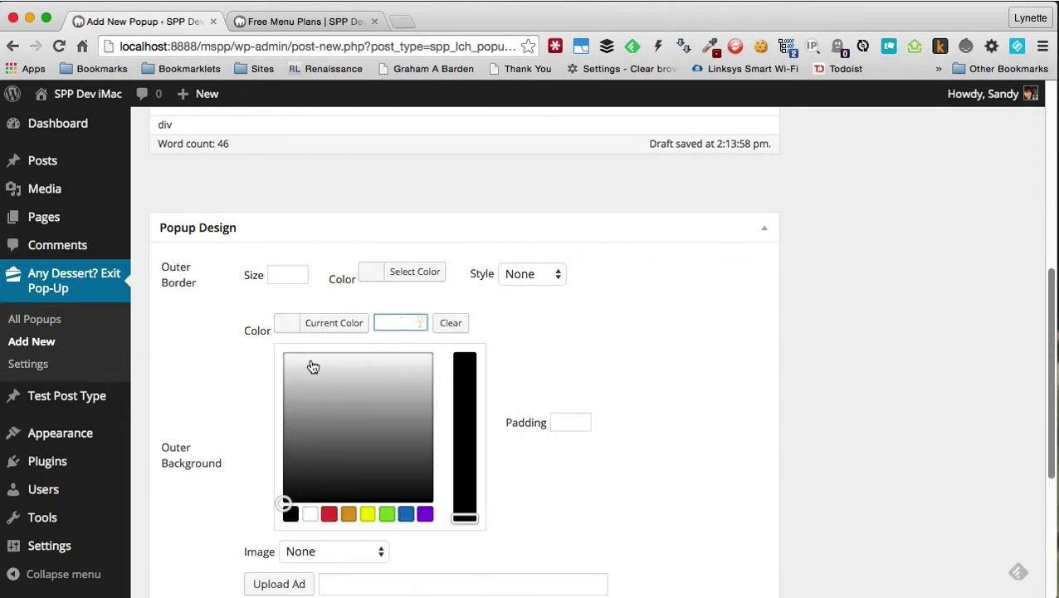
pyautogui.moveTo(313, 367); pyautogui.dragTo(256, 347)
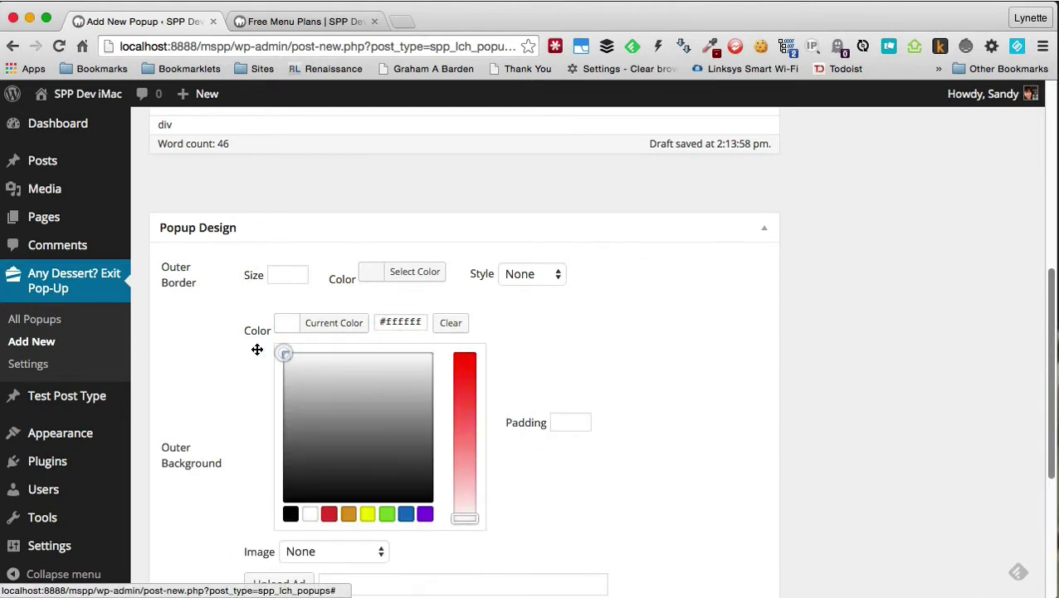
pyautogui.click(626, 344)
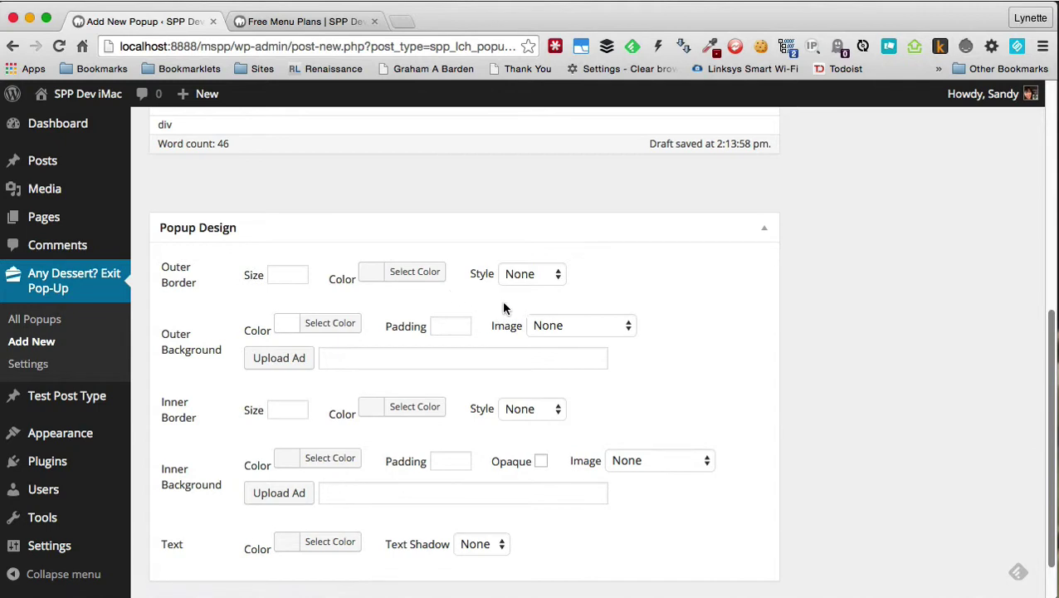
pyautogui.click(444, 326)
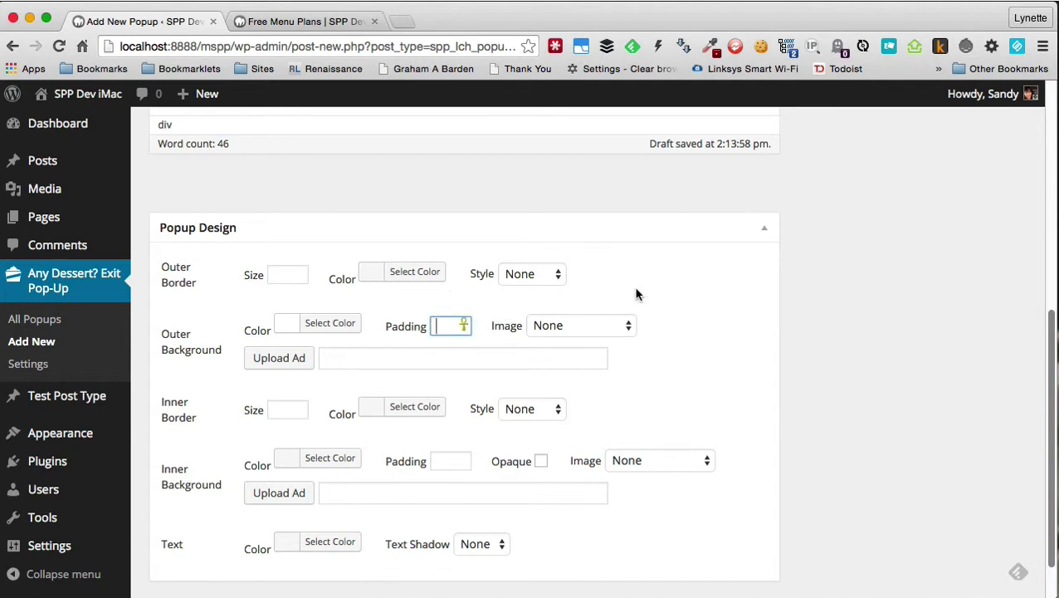
pyautogui.write('30')
pyautogui.click(282, 22)
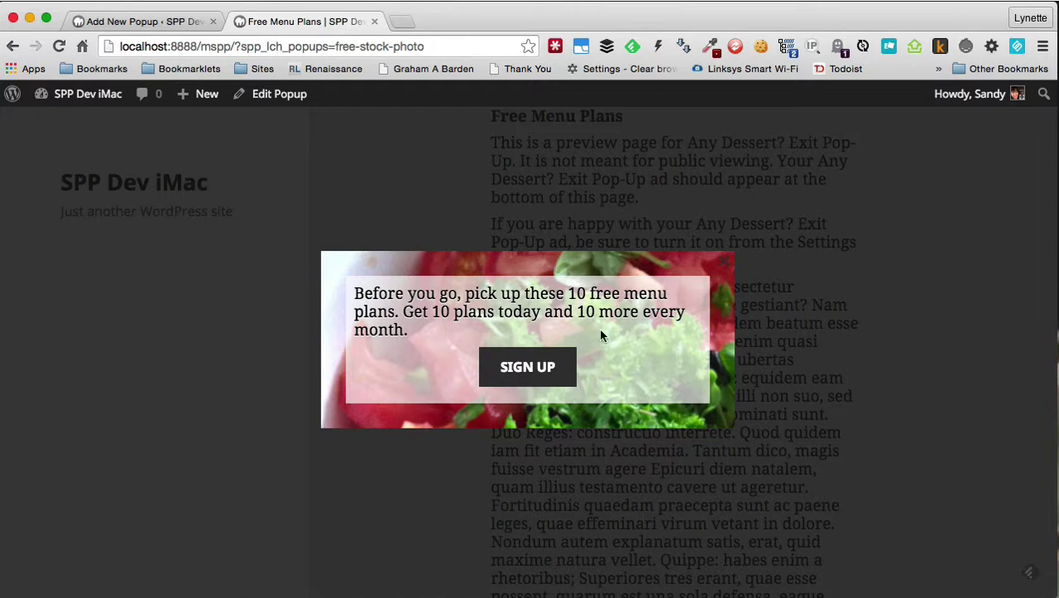
# Step: Try Toasted bread, Cranberry and Infused water as outer background images, then set it back to None
pyautogui.click(173, 21)
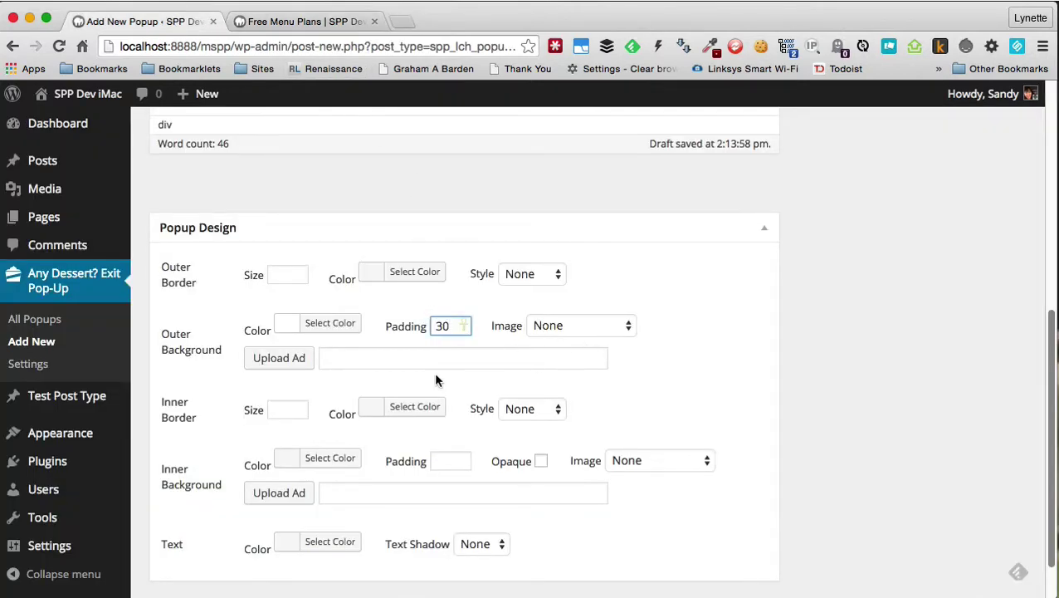
pyautogui.click(565, 326)
pyautogui.click(570, 357)
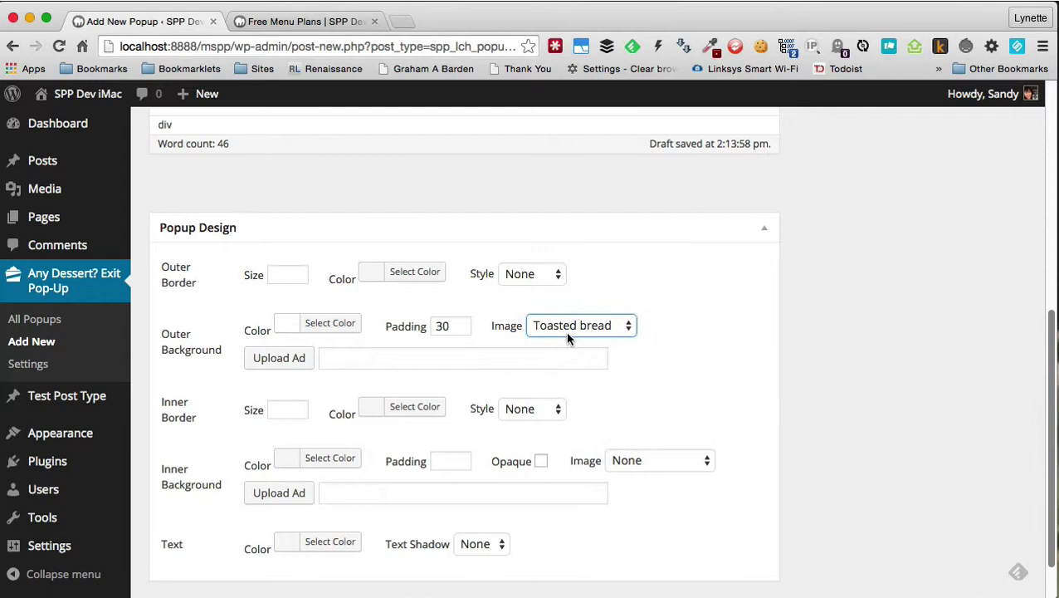
pyautogui.click(565, 330)
pyautogui.click(567, 375)
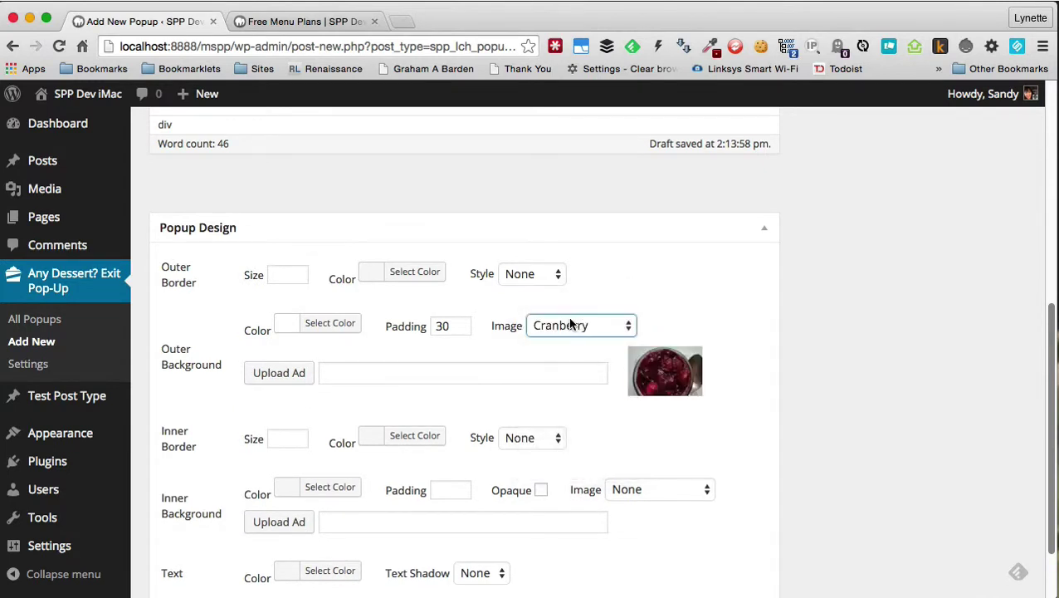
pyautogui.click(569, 325)
pyautogui.click(570, 374)
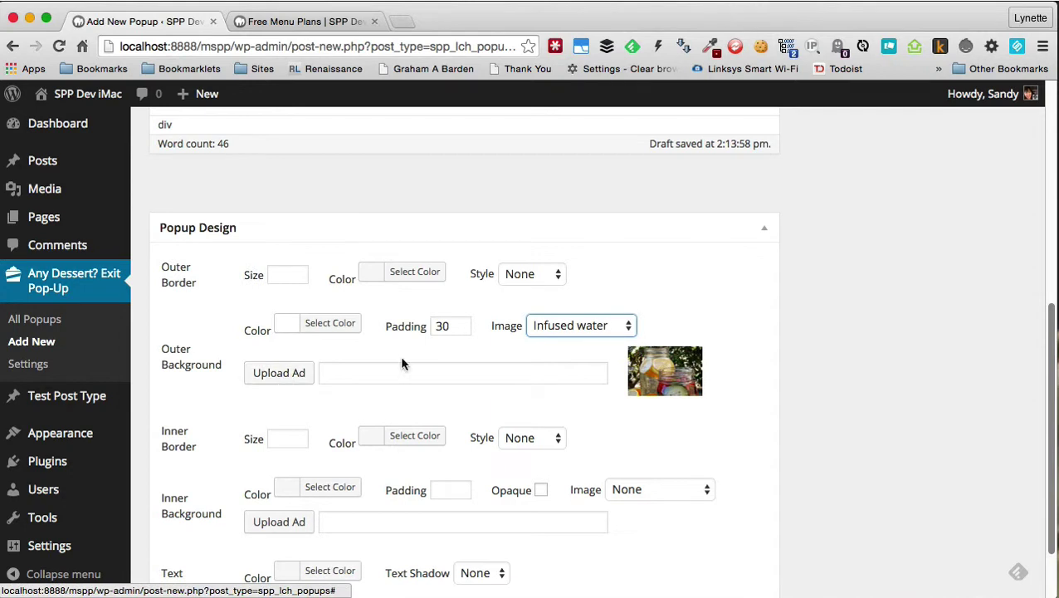
pyautogui.click(565, 332)
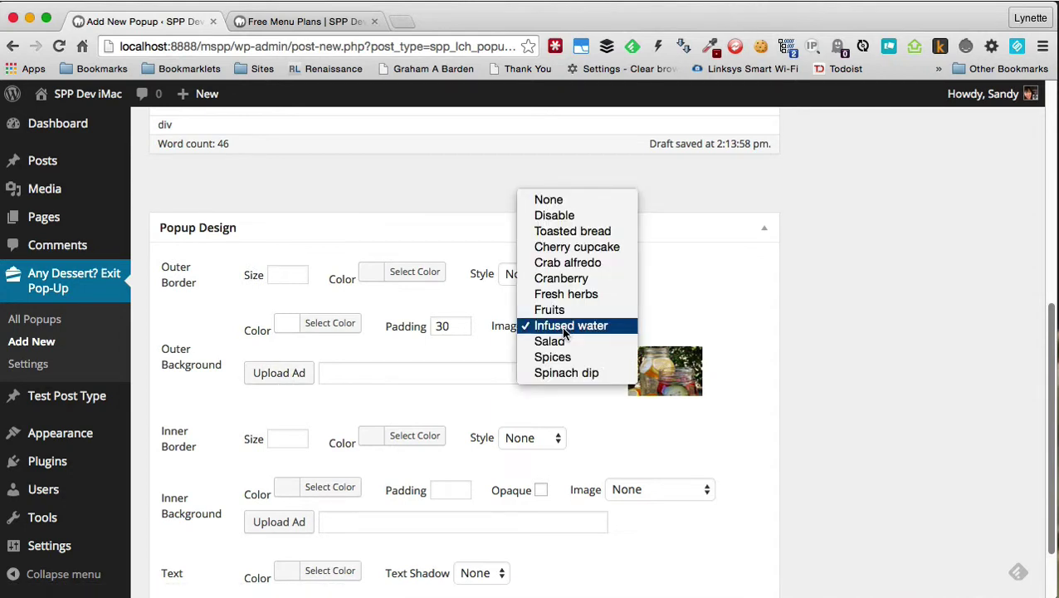
pyautogui.click(548, 199)
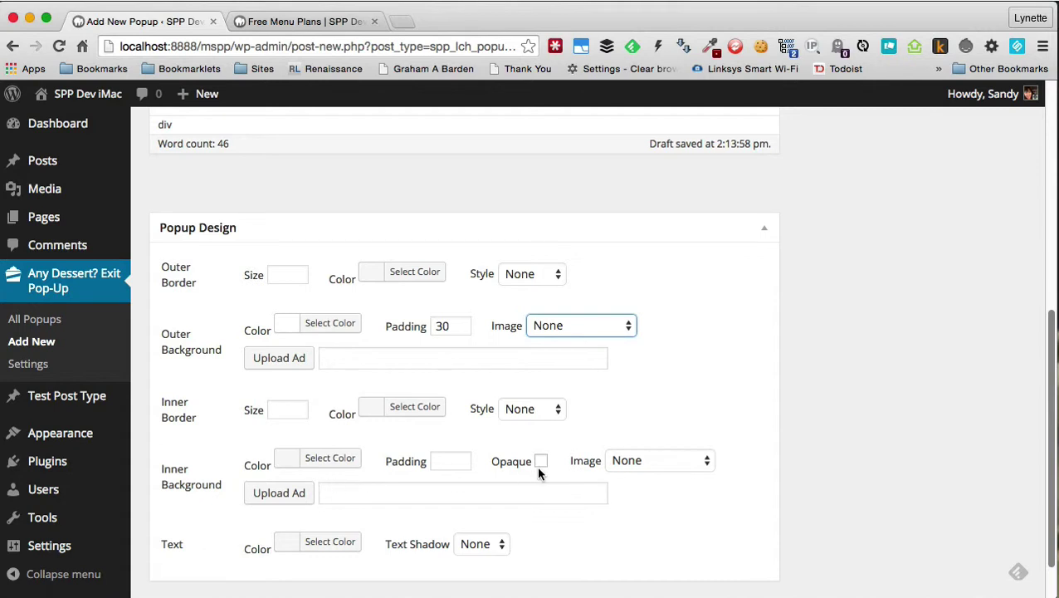
pyautogui.click(624, 460)
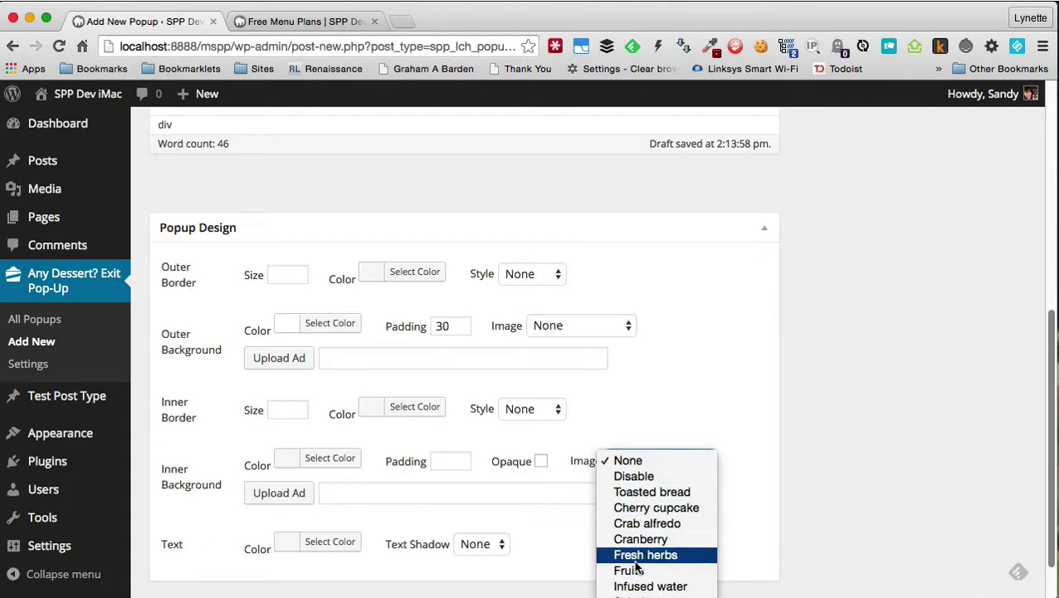
# Step: Use the cafe-latte-with-beans photo as the pop-up's inner background image
pyautogui.click(631, 432)
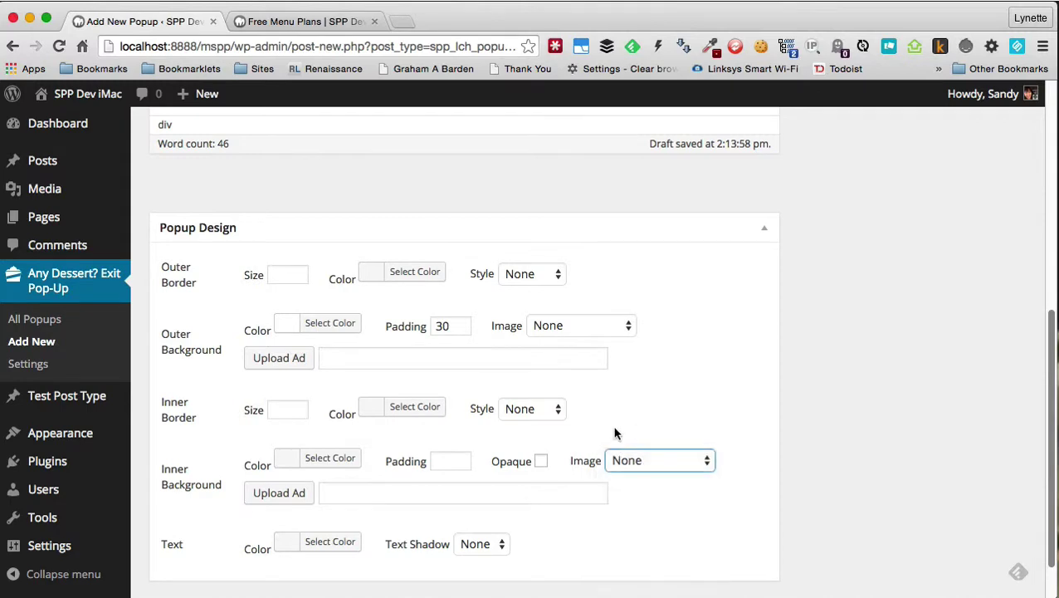
pyautogui.click(279, 493)
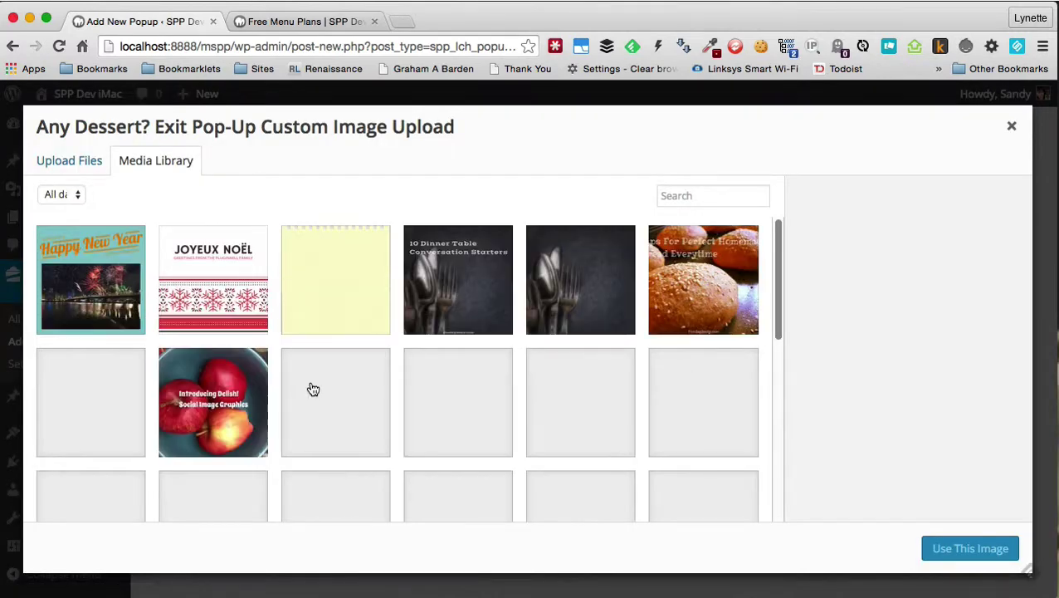
pyautogui.scroll(-1, 321, 431)
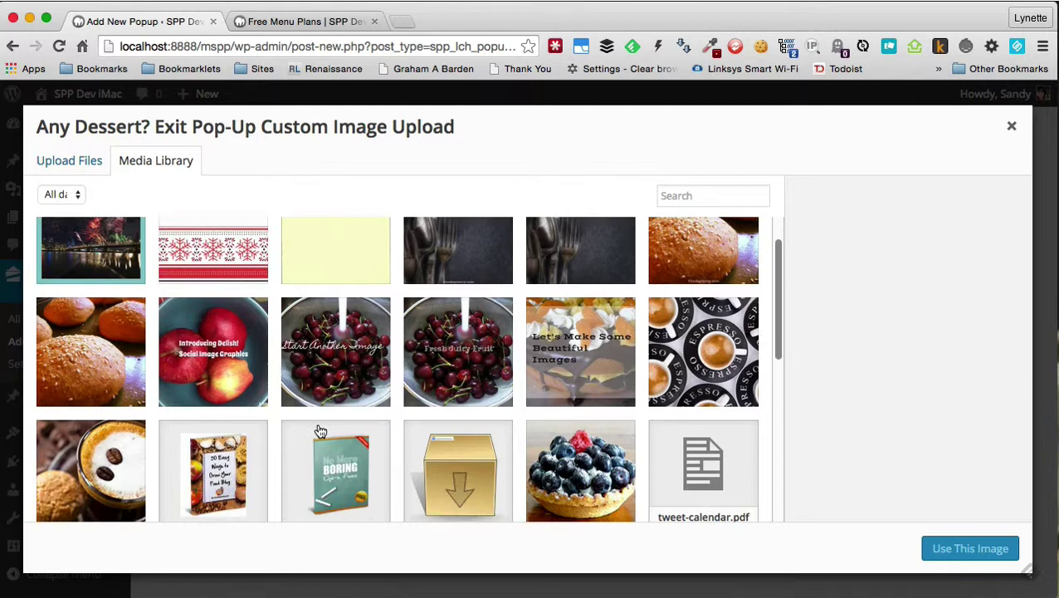
pyautogui.click(96, 457)
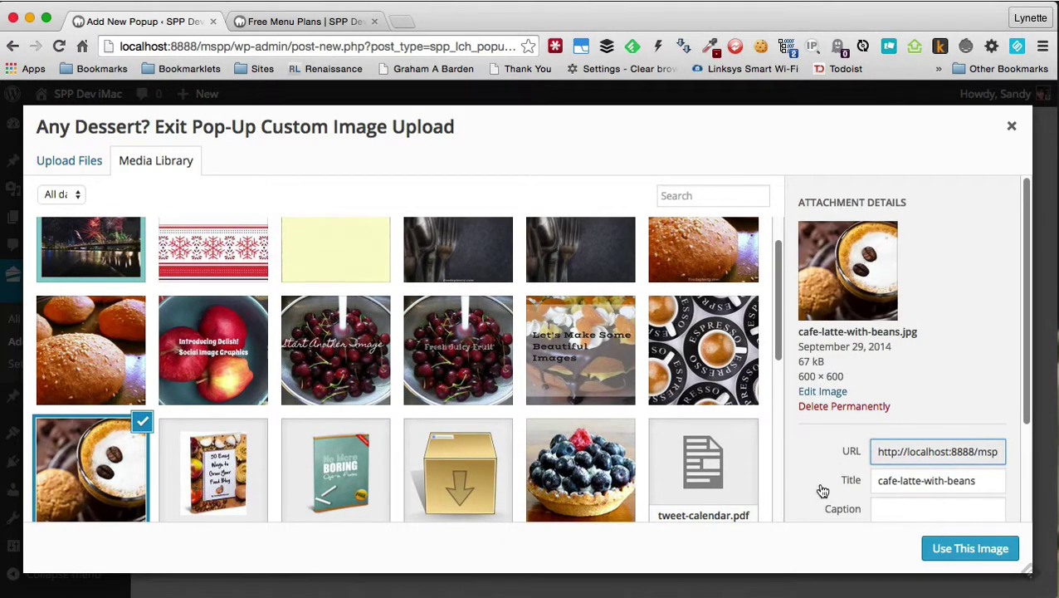
pyautogui.click(959, 548)
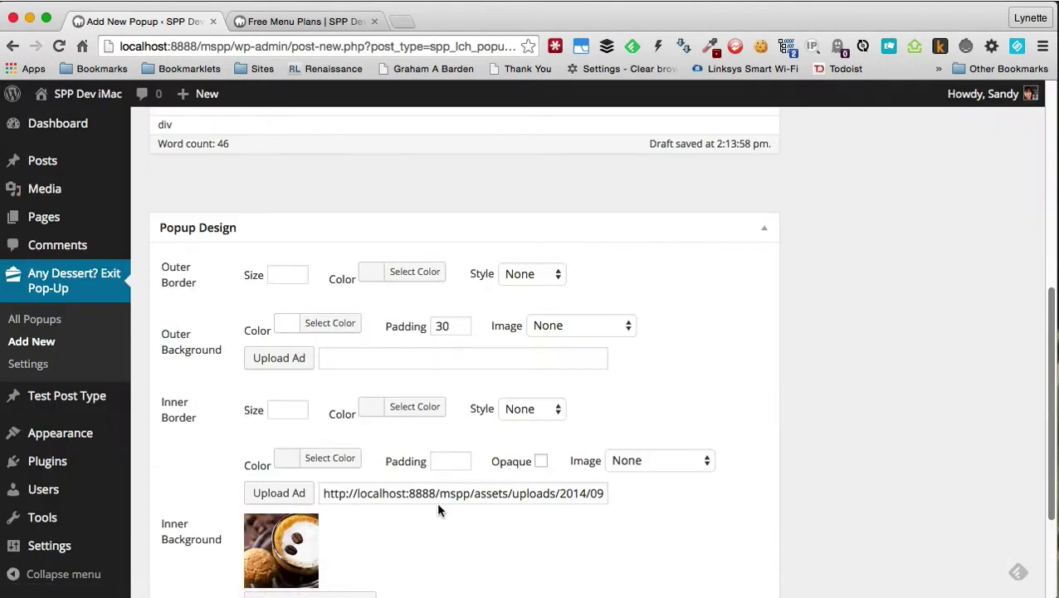
# Step: Set the pop-up text colour to white (#ffffff) with a Dark text shadow
pyautogui.scroll(-3, 439, 508)
pyautogui.click(341, 519)
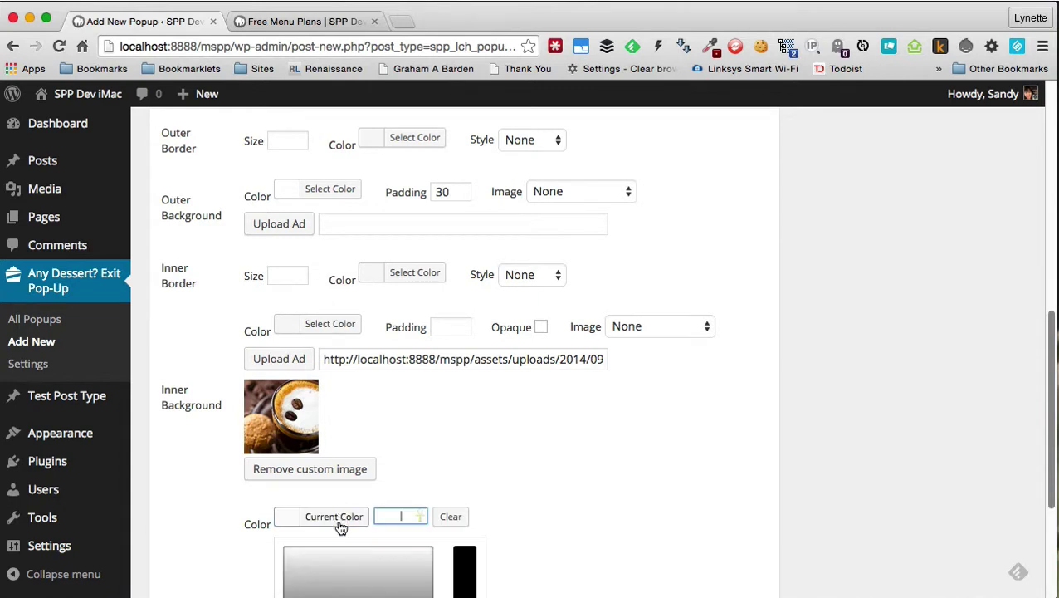
pyautogui.moveTo(307, 551); pyautogui.dragTo(267, 546)
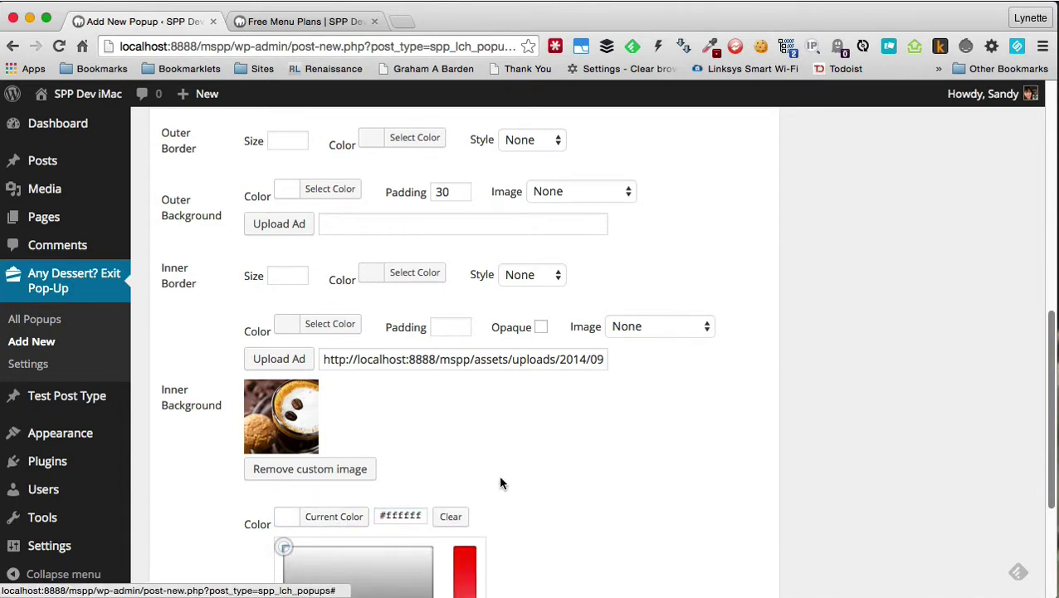
pyautogui.click(542, 456)
pyautogui.click(480, 522)
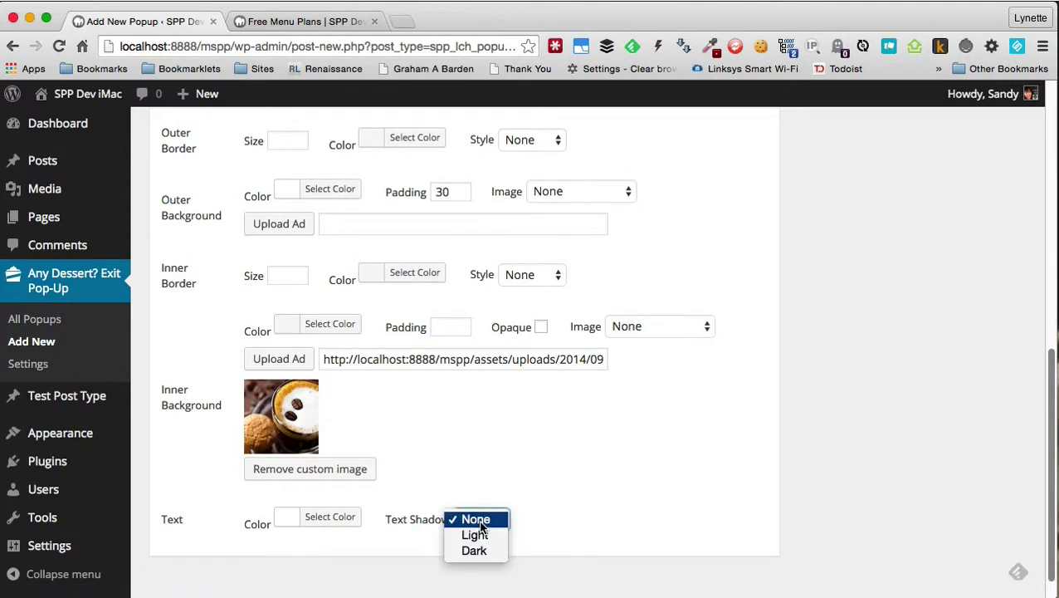
pyautogui.click(481, 550)
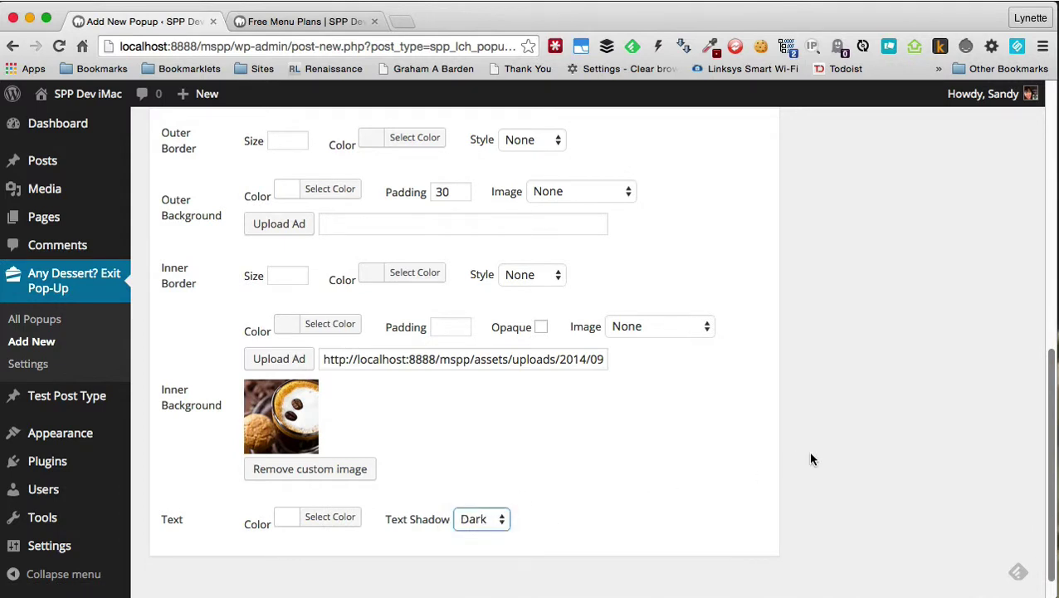
pyautogui.scroll(5, 846, 439)
pyautogui.scroll(10, 850, 447)
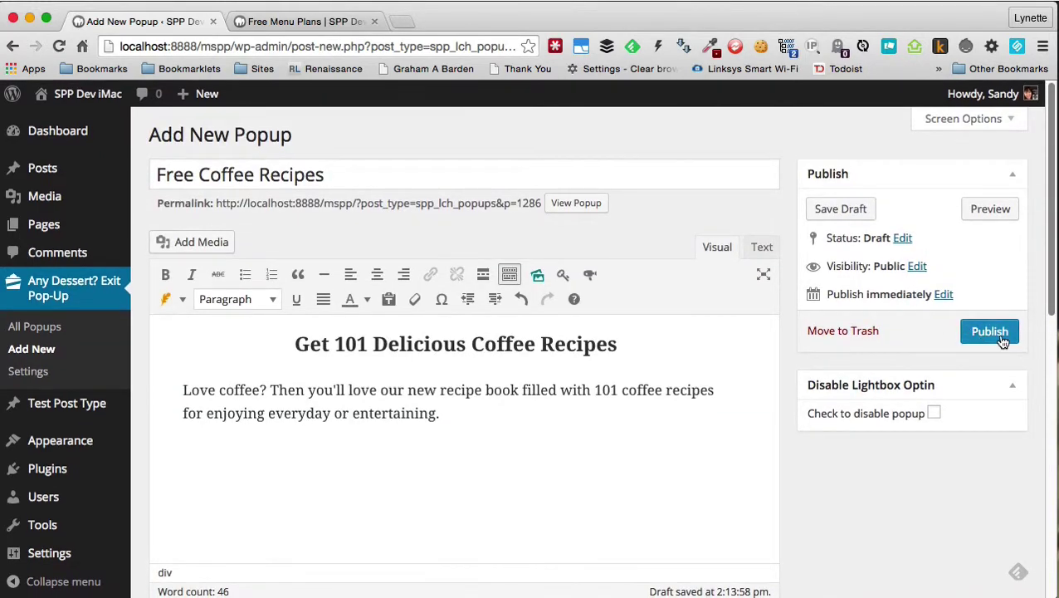
# Step: Publish the Free Coffee Recipes pop-up and view its preview page
pyautogui.click(996, 336)
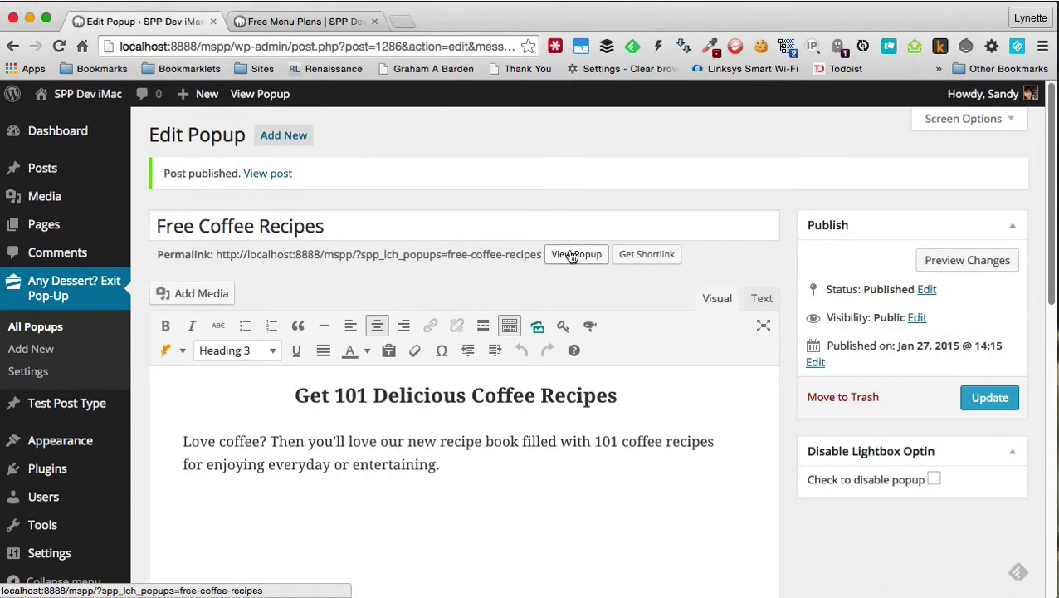
pyautogui.click(576, 255)
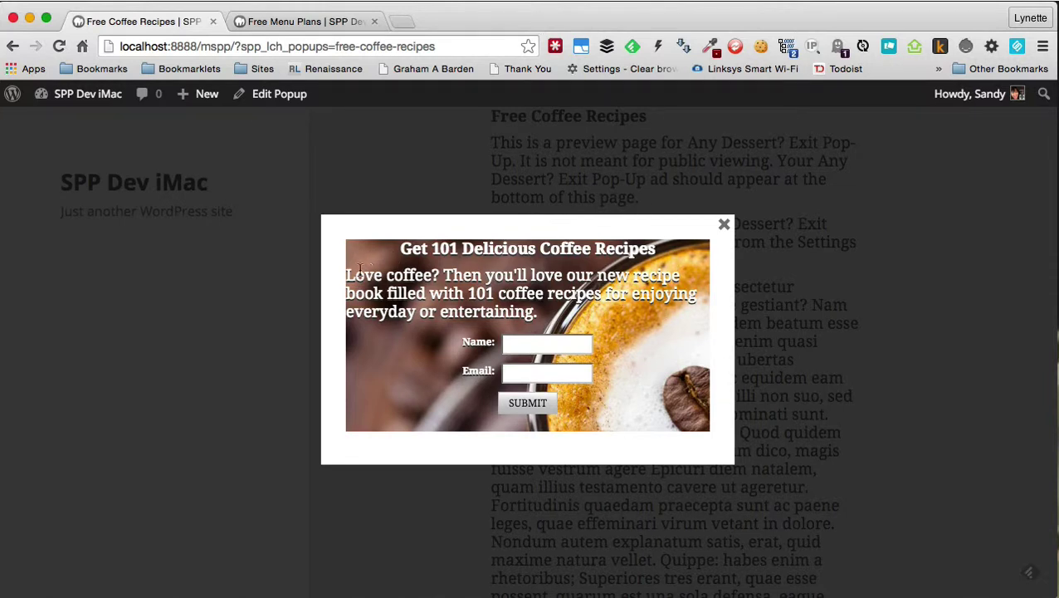
# Step: Set the inner background padding to 20
pyautogui.click(280, 98)
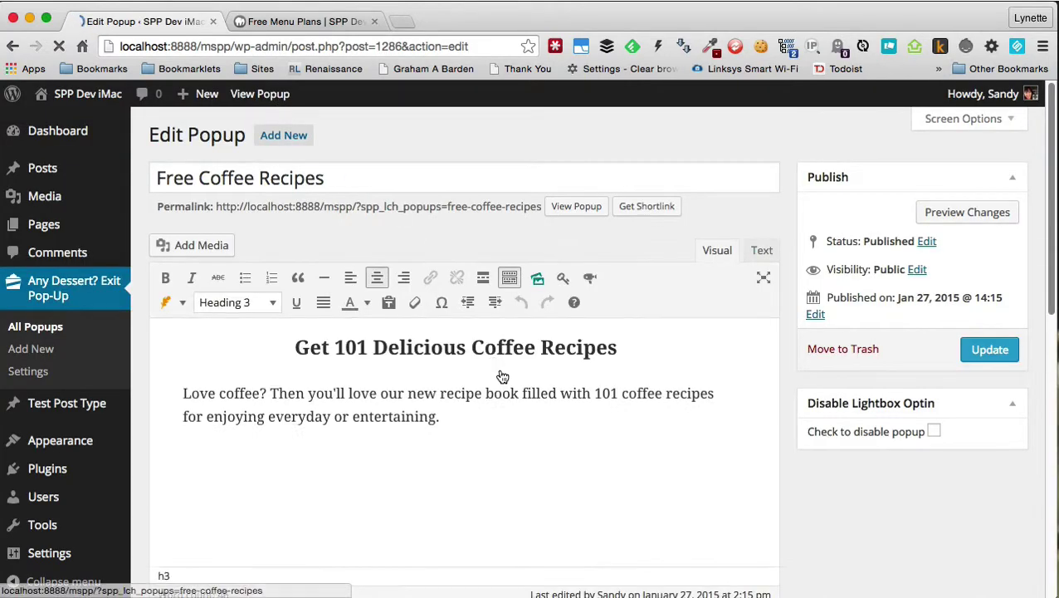
pyautogui.scroll(-2, 830, 452)
pyautogui.scroll(-5, 850, 457)
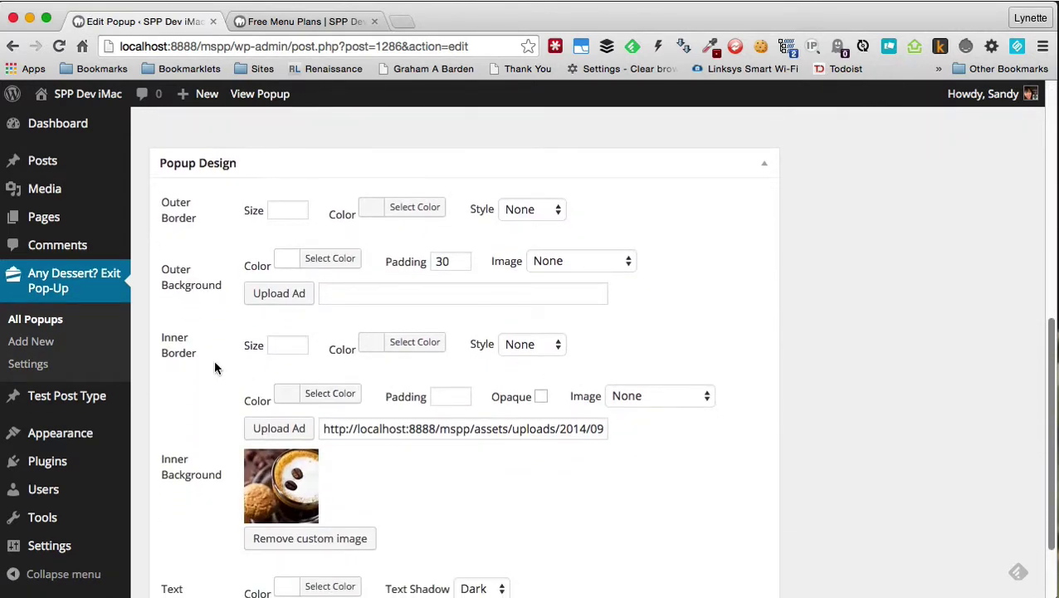
pyautogui.click(450, 398)
pyautogui.write('20')
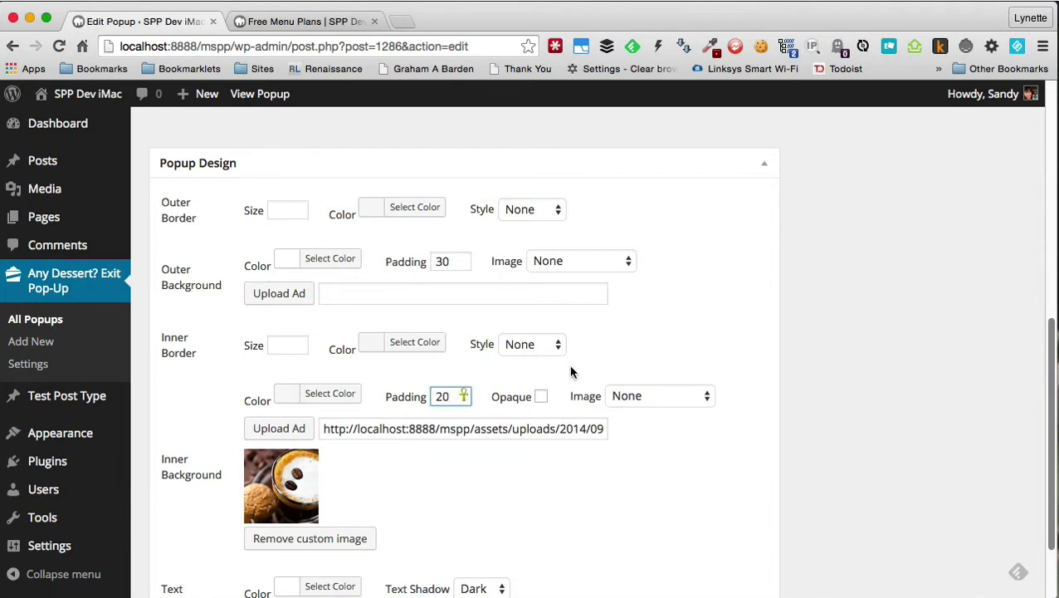
# Step: Change the outer background colour to brown and update the pop-up
pyautogui.click(320, 258)
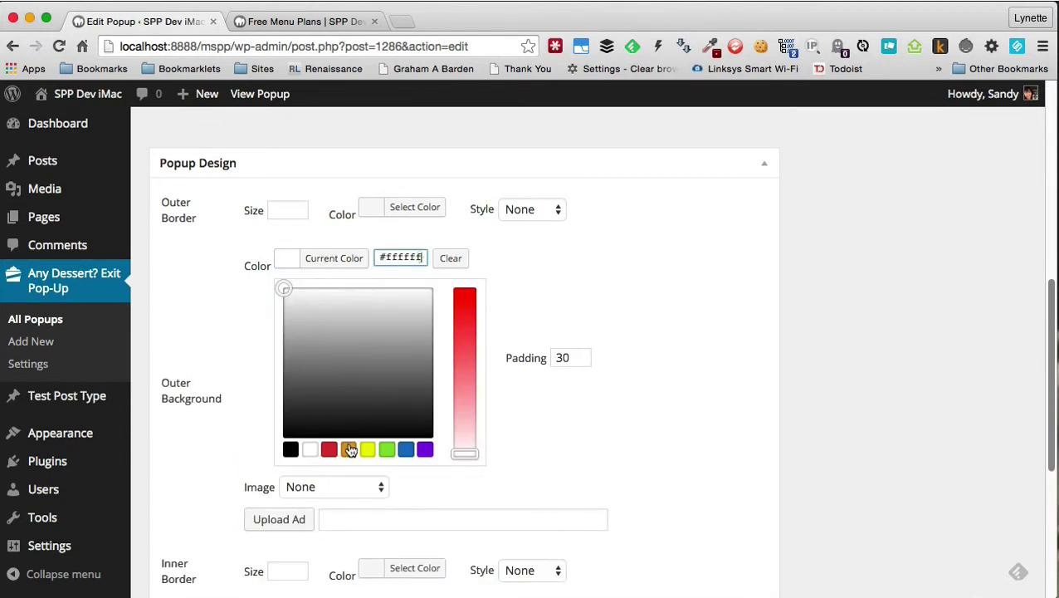
pyautogui.click(311, 334)
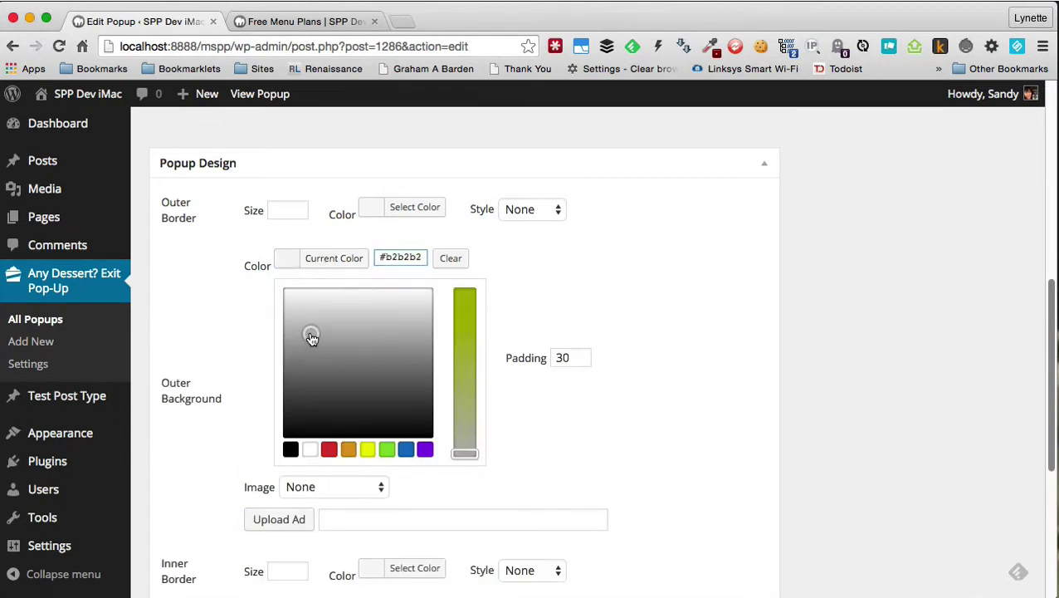
pyautogui.click(348, 449)
pyautogui.click(553, 267)
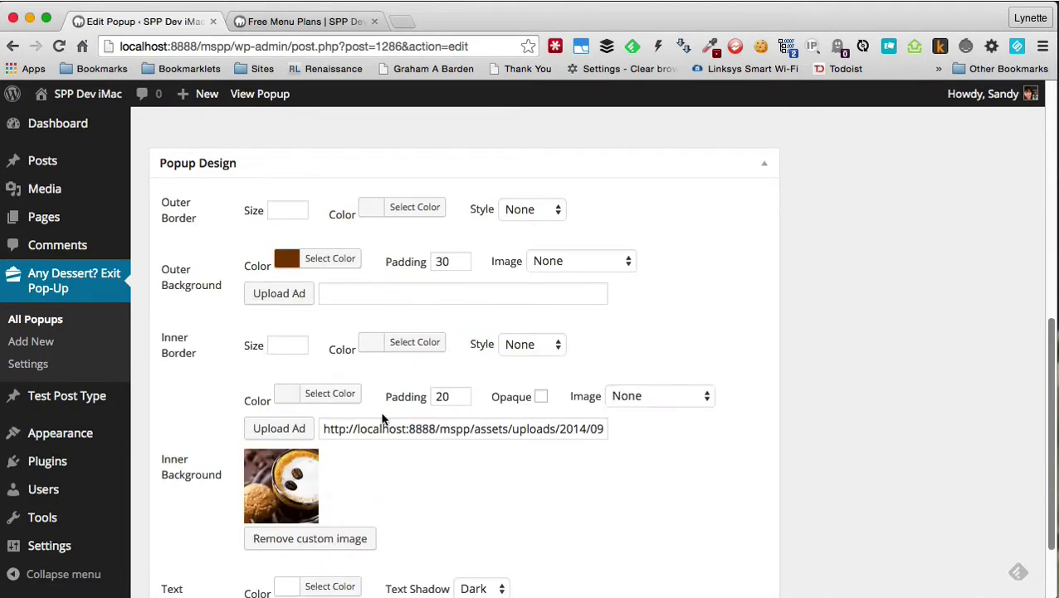
pyautogui.scroll(10, 752, 307)
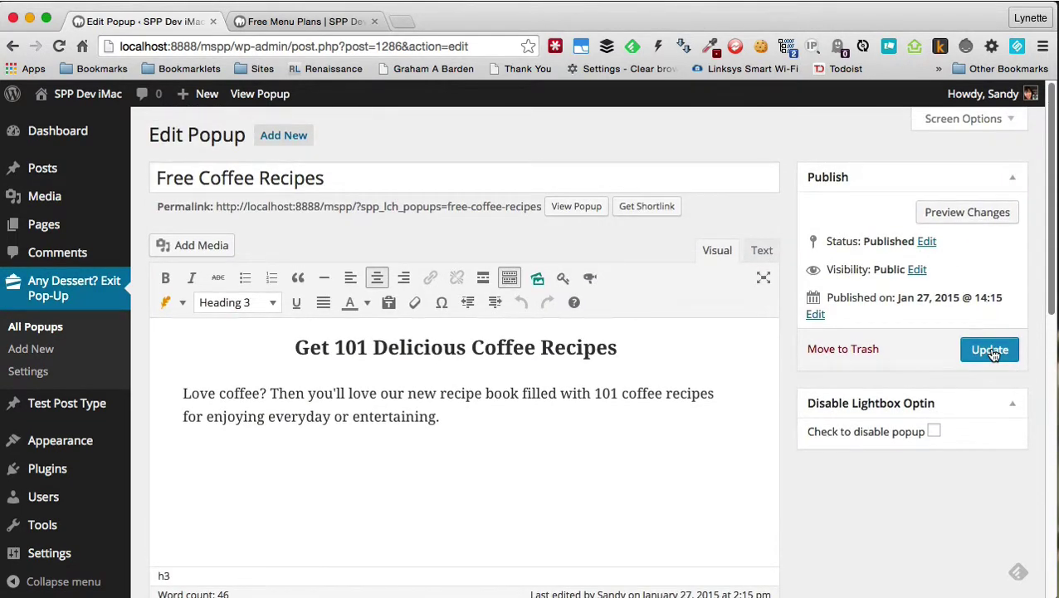
pyautogui.click(992, 351)
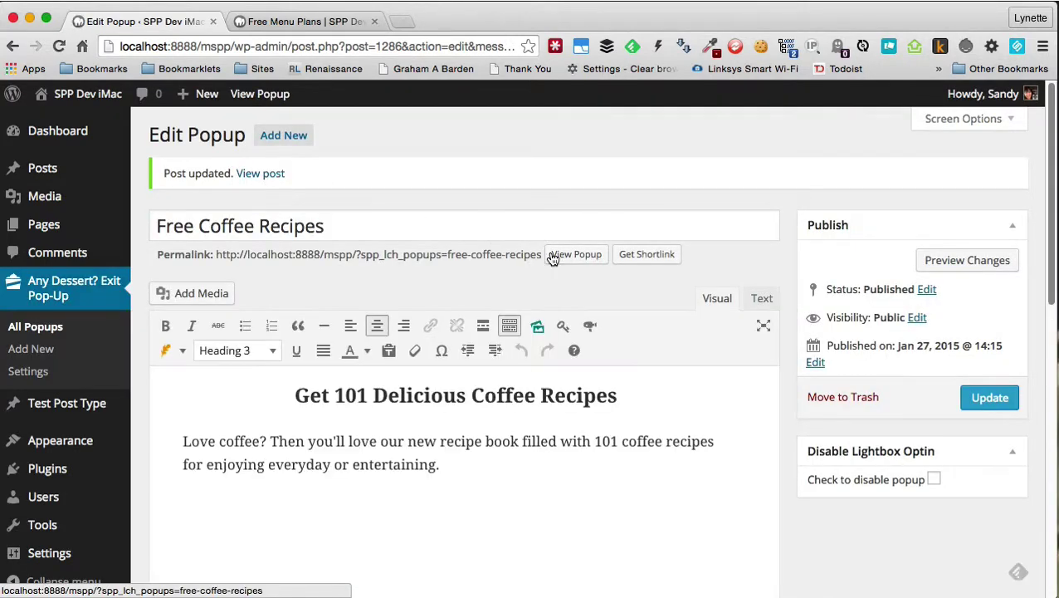
# Step: Preview the Free Coffee Recipes pop-up in its brown frame, then return to the Dashboard
pyautogui.click(576, 254)
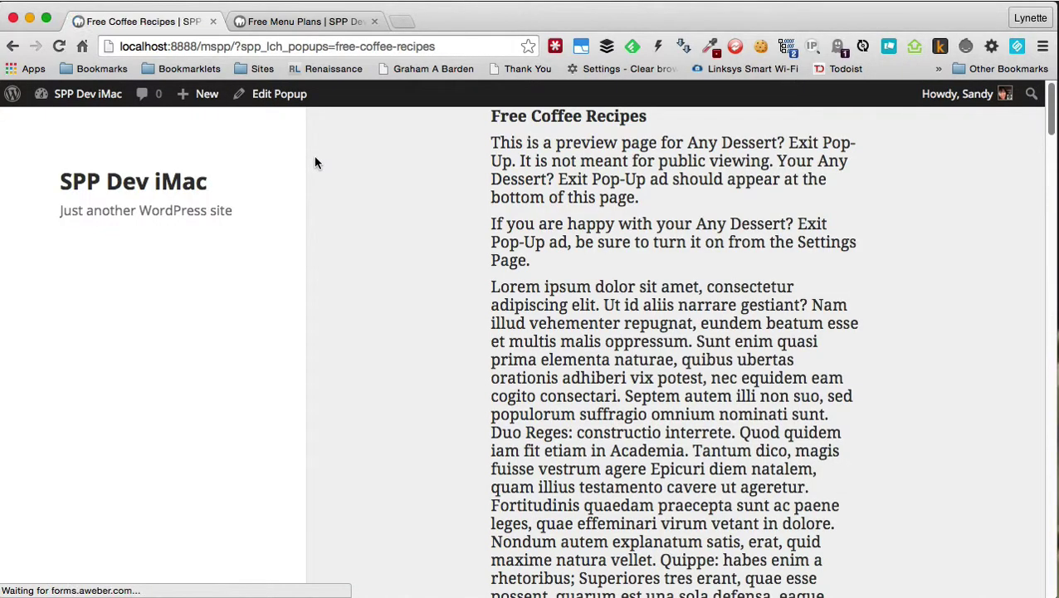
pyautogui.moveTo(711, 25)
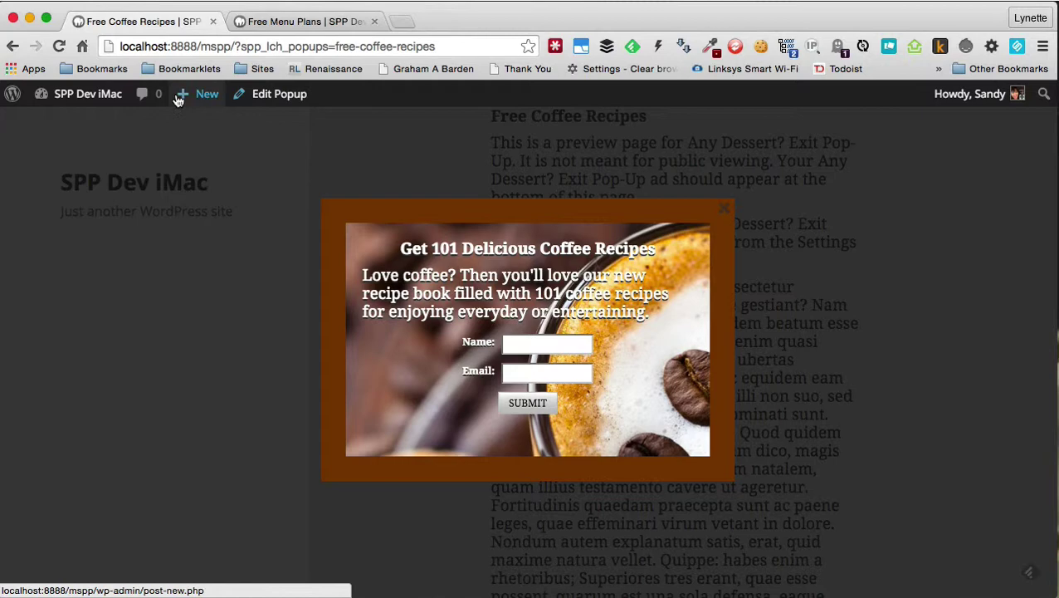
pyautogui.moveTo(104, 95)
pyautogui.click(77, 125)
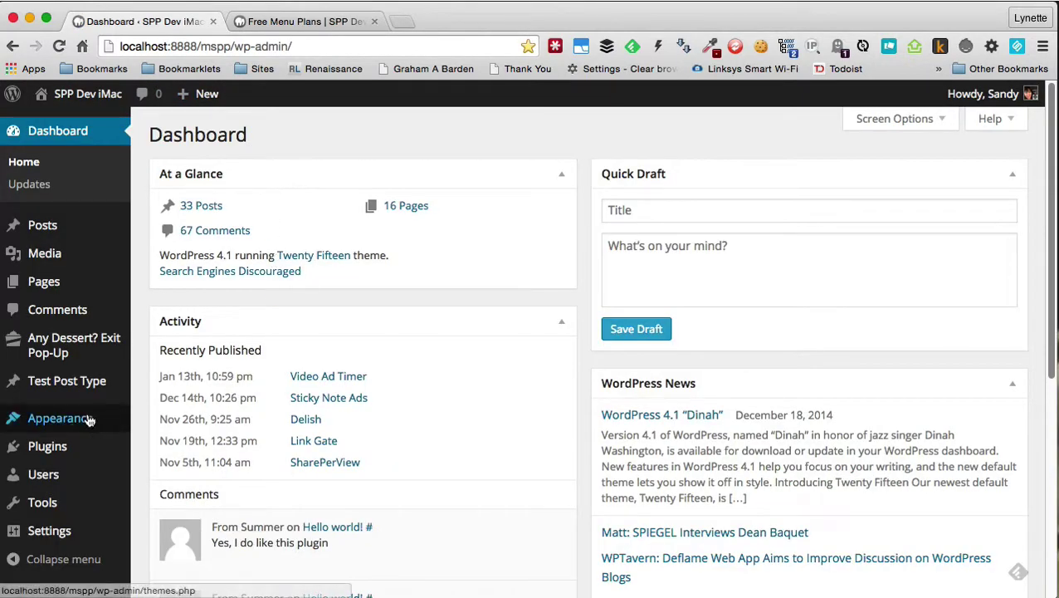
# Step: In the exit pop-up settings, assign Free Coffee Recipes to the home page
pyautogui.moveTo(75, 353)
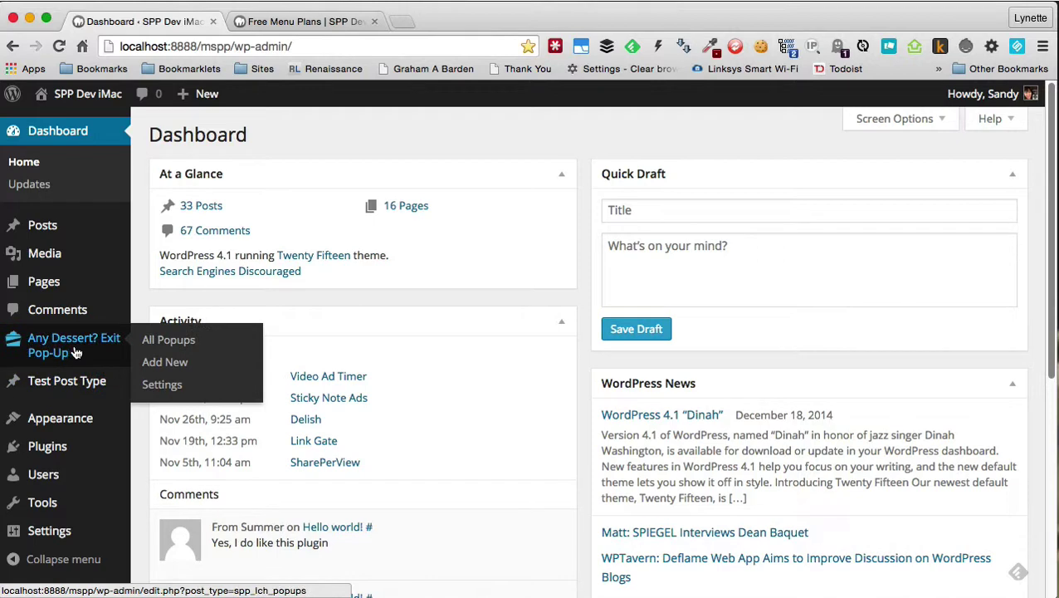
pyautogui.click(162, 384)
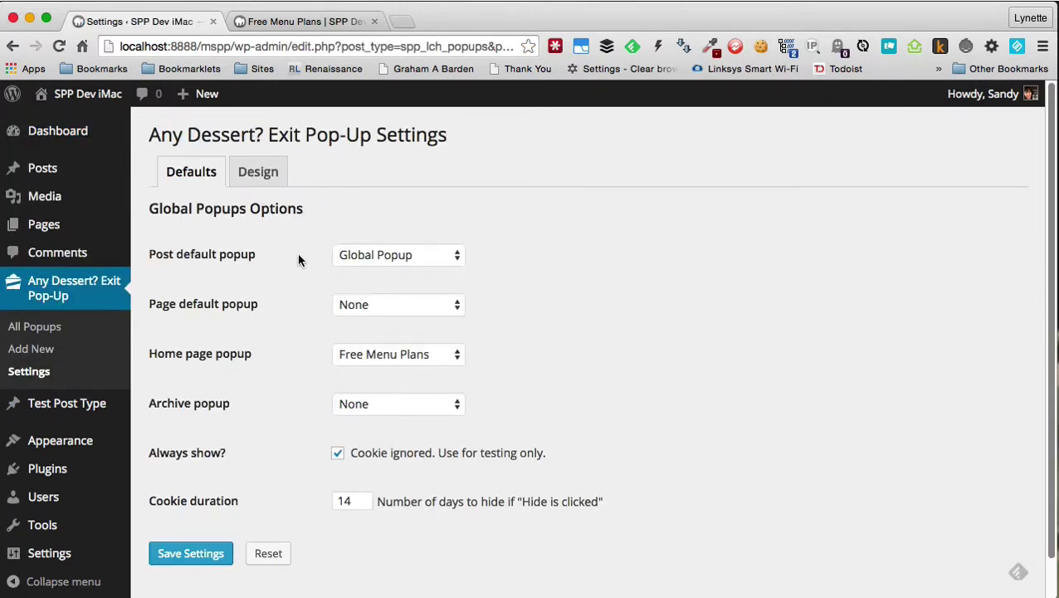
pyautogui.click(384, 356)
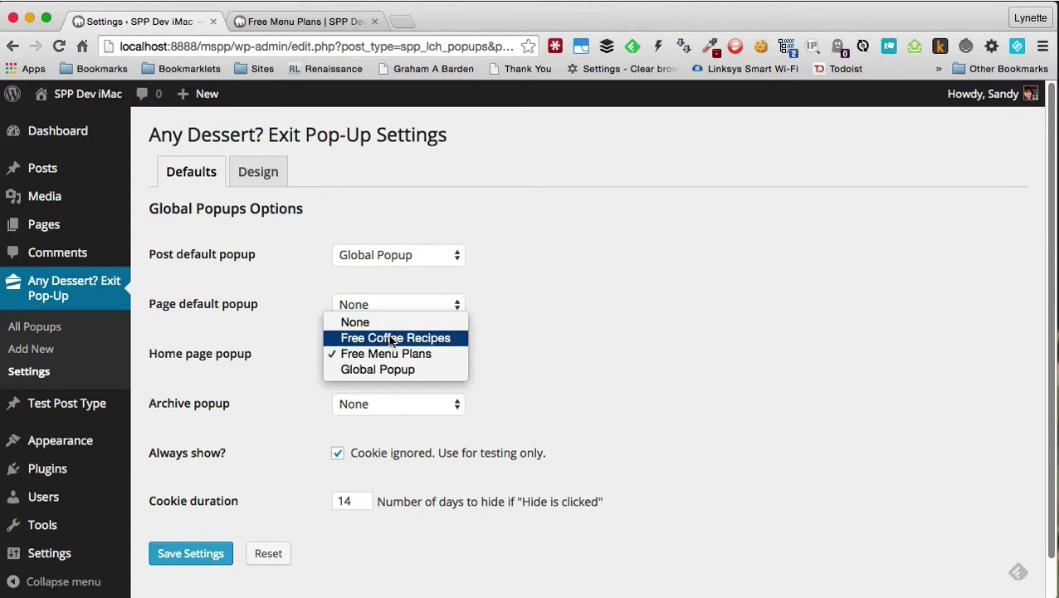
pyautogui.click(391, 339)
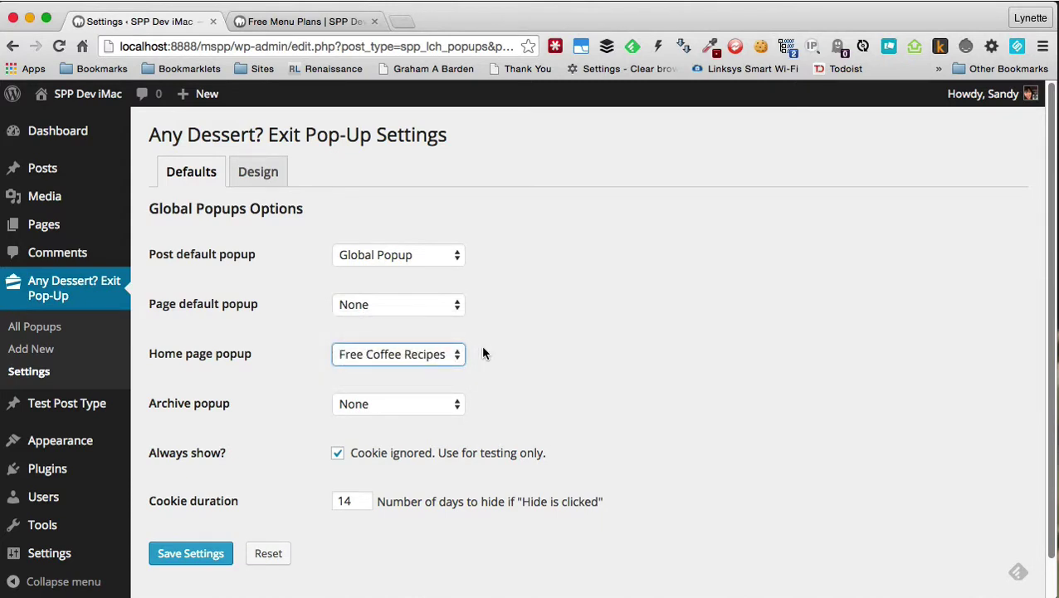
# Step: Make Free Menu Plans the post, page and archive default pop-up and save the settings
pyautogui.click(191, 553)
pyautogui.click(392, 304)
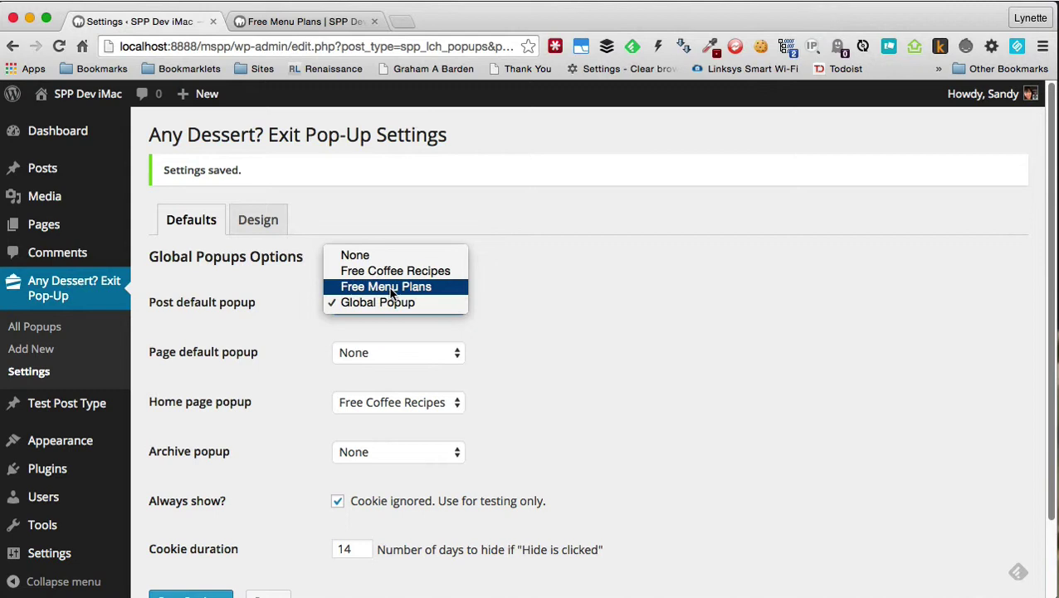
pyautogui.click(389, 287)
pyautogui.click(409, 351)
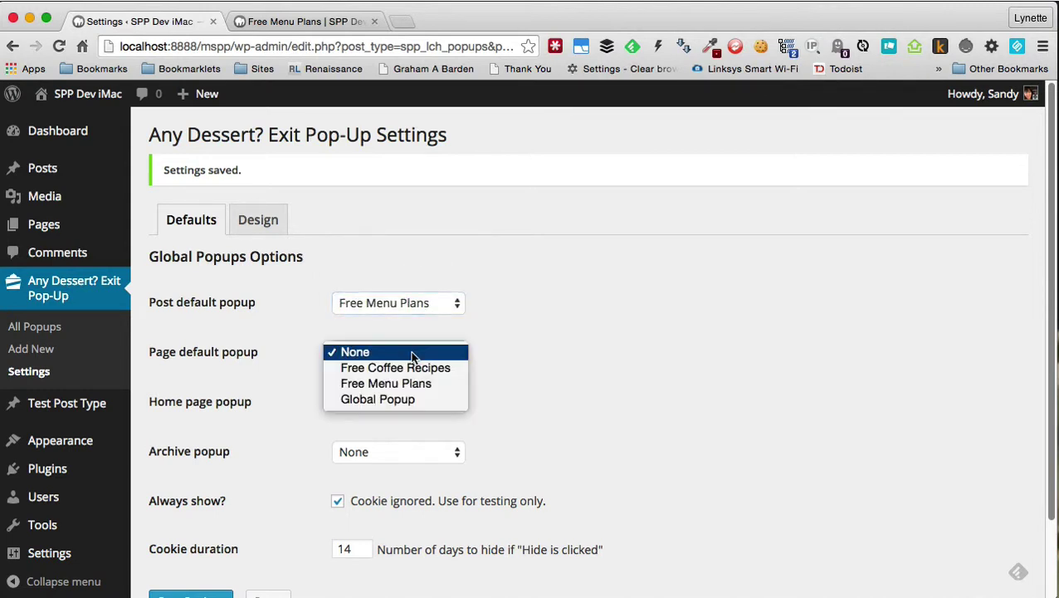
pyautogui.click(403, 386)
pyautogui.click(401, 452)
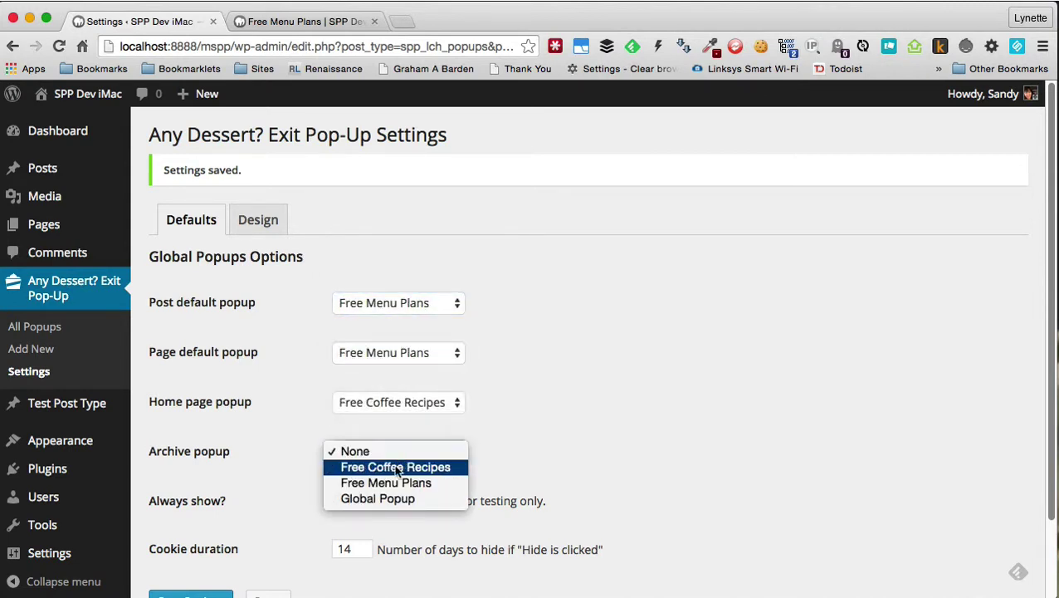
pyautogui.click(390, 482)
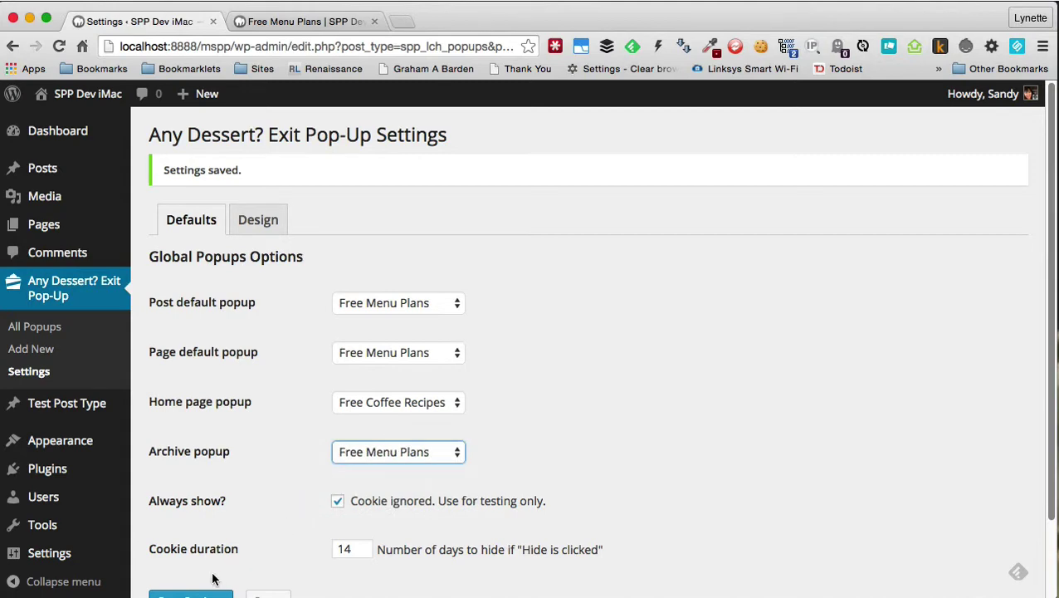
pyautogui.scroll(-2, 227, 548)
pyautogui.click(198, 514)
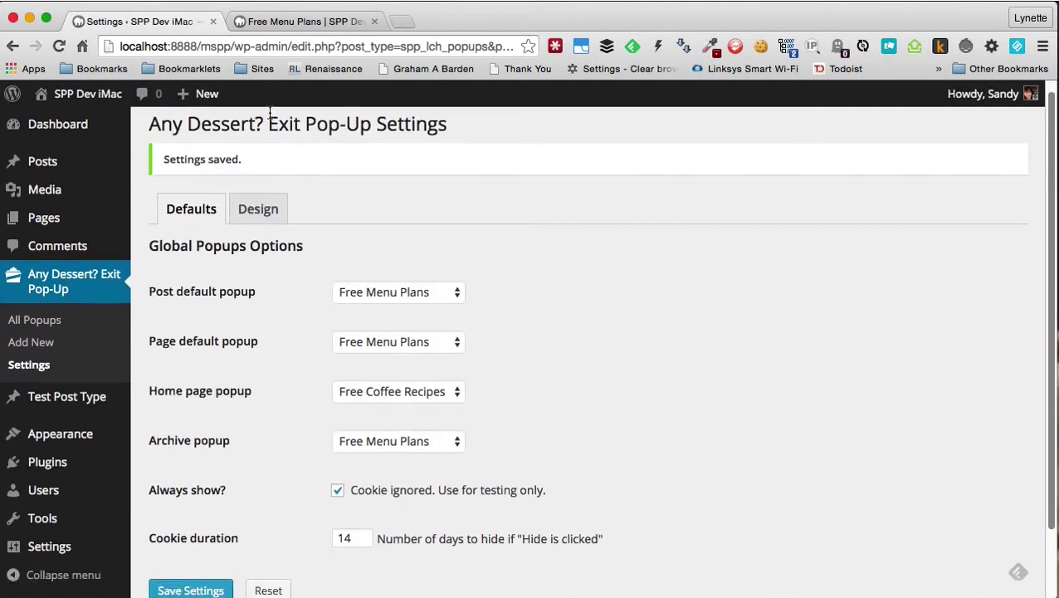
# Step: Open the live site in a new tab and close the home page's Free Coffee Recipes pop-up
pyautogui.moveTo(79, 94)
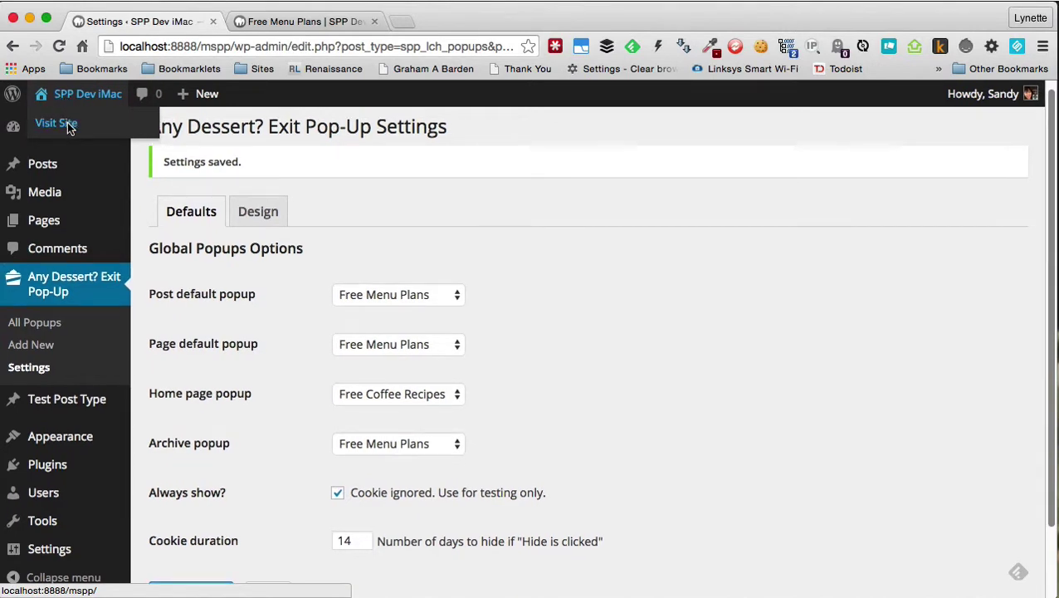
pyautogui.rightClick(70, 127)
pyautogui.click(118, 131)
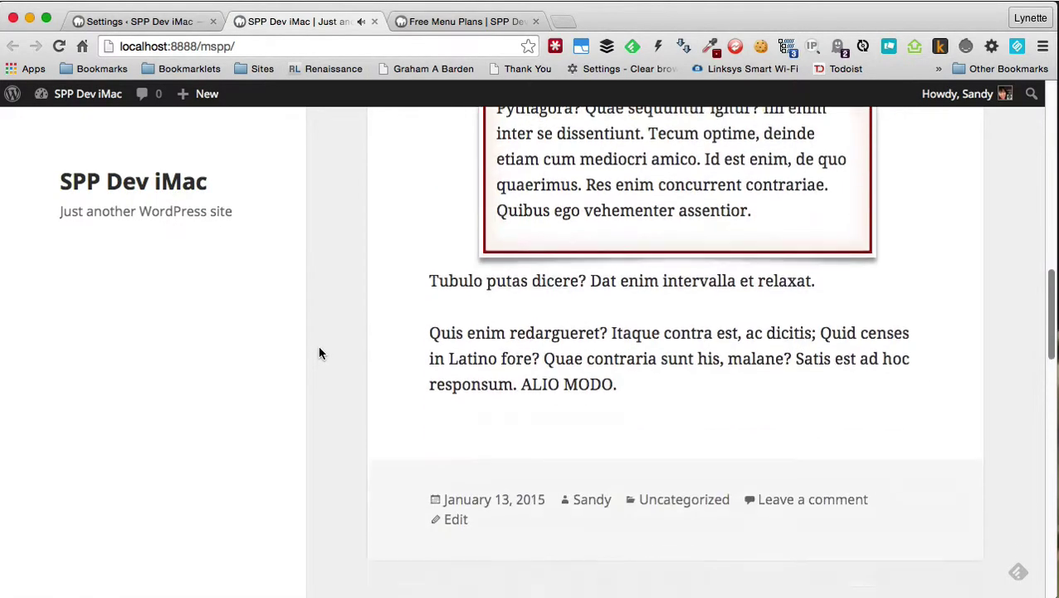
pyautogui.scroll(-2, 319, 354)
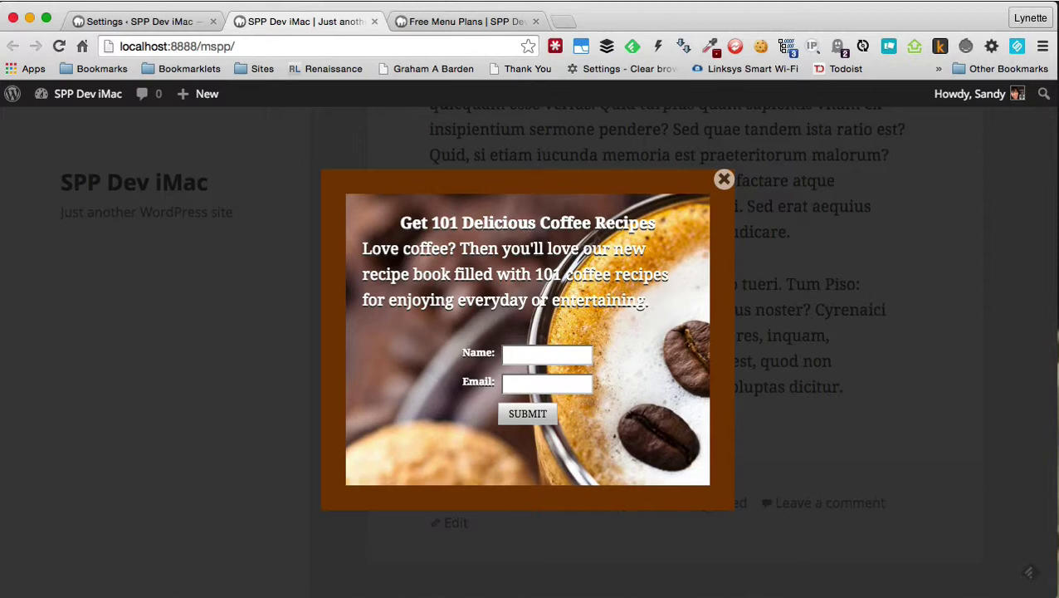
pyautogui.click(301, 175)
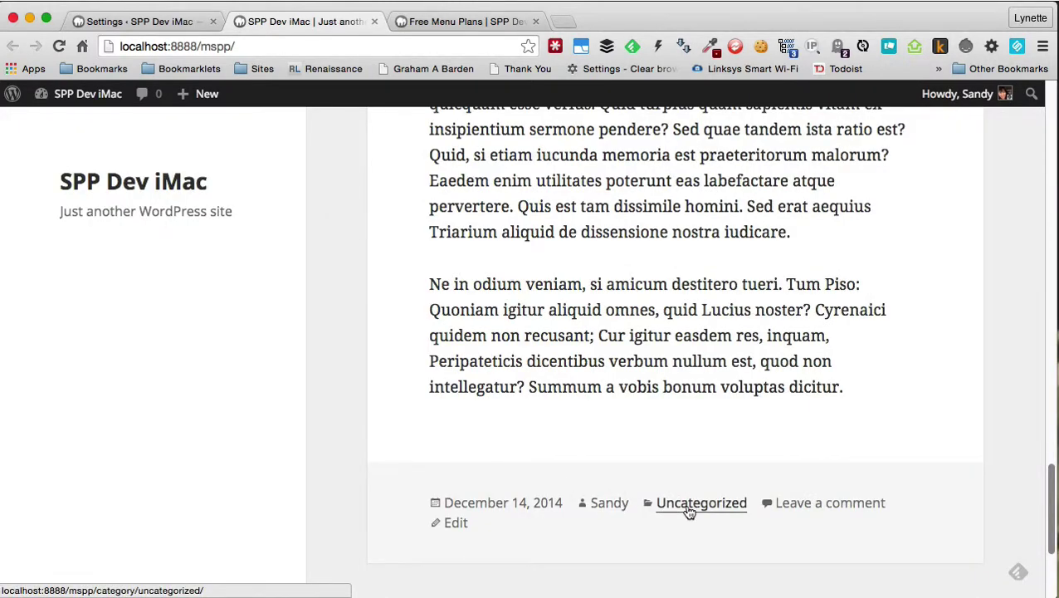
# Step: Visit the post author's archive page and dismiss its Free Menu Plans pop-up
pyautogui.click(610, 504)
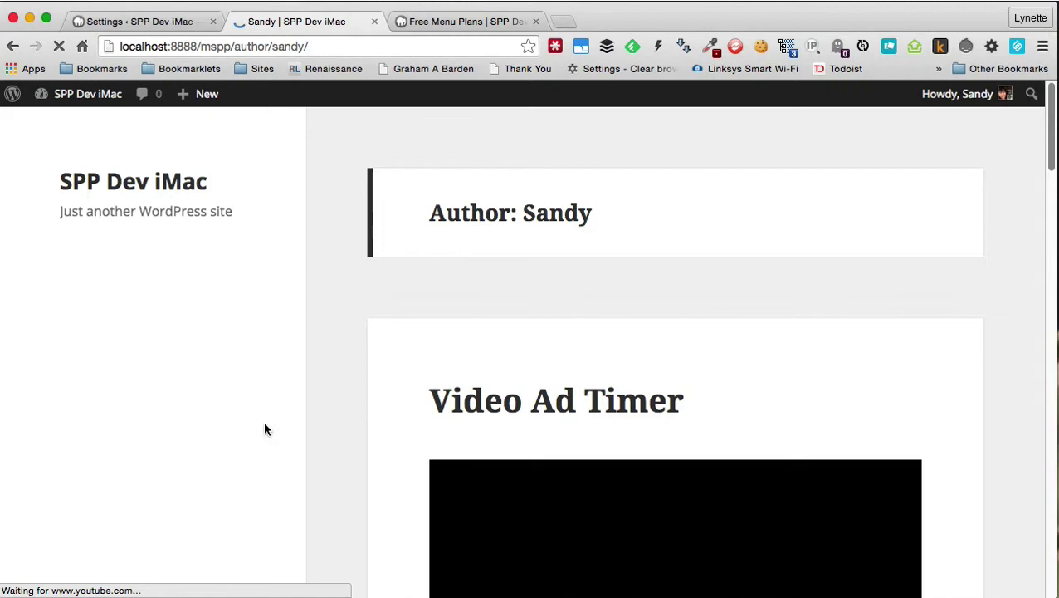
pyautogui.moveTo(270, 87)
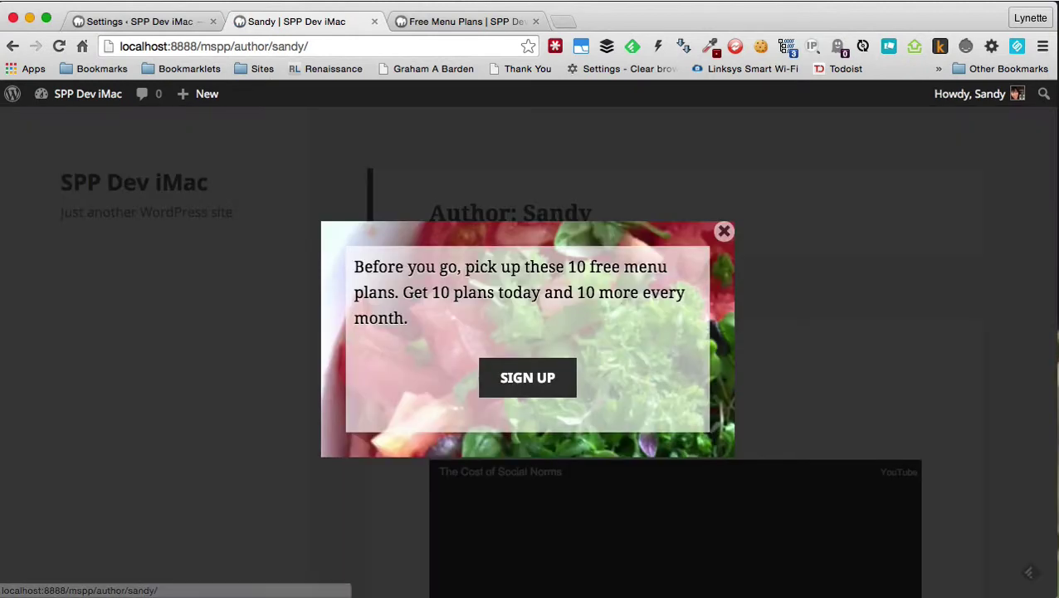
pyautogui.click(859, 567)
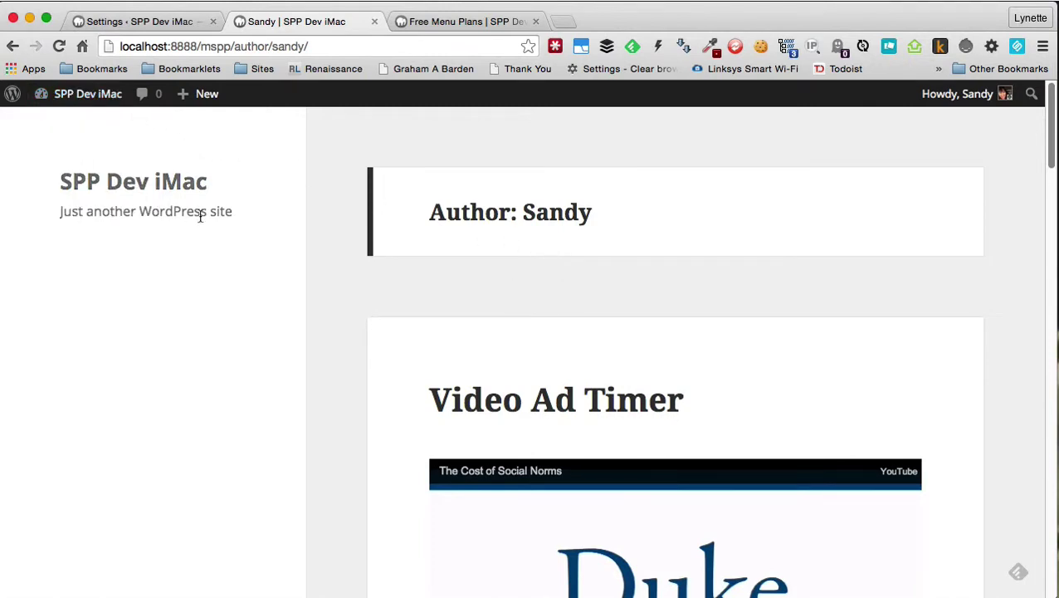
pyautogui.moveTo(80, 100)
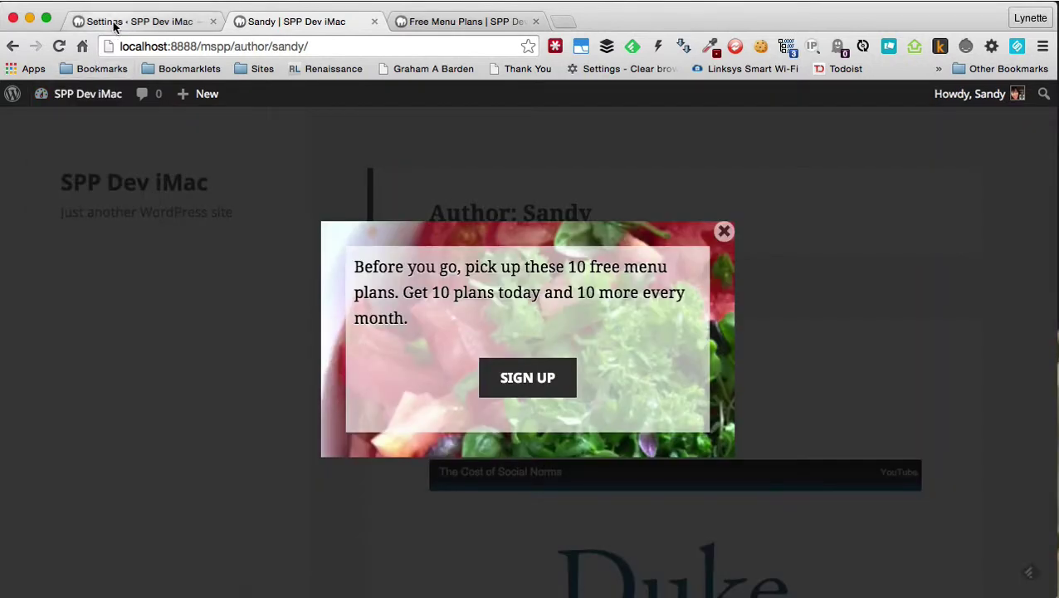
# Step: Back in the admin, open the Delish post from All Posts for editing
pyautogui.click(153, 22)
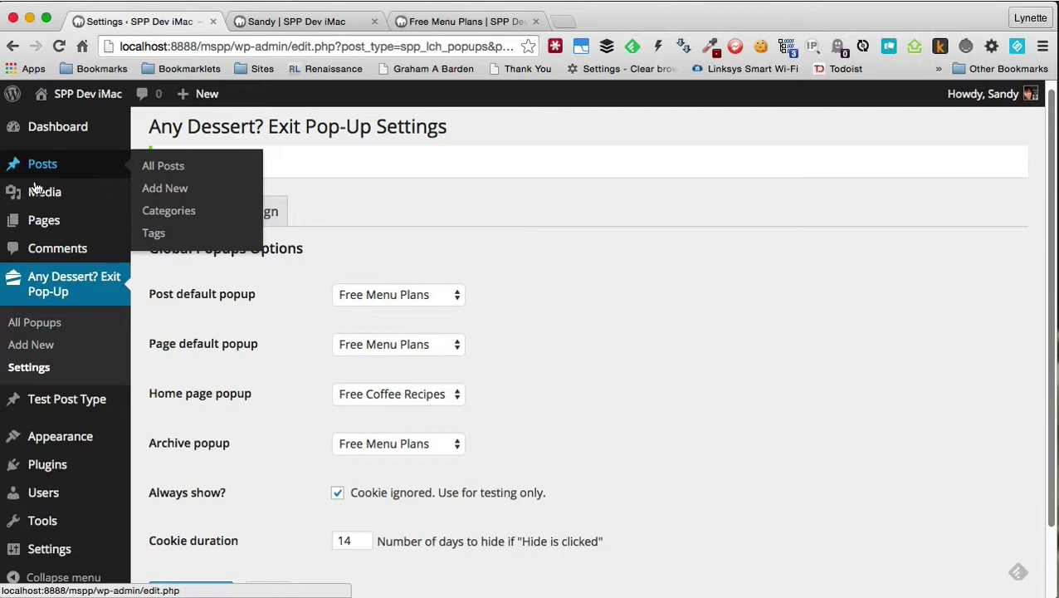
pyautogui.moveTo(126, 166)
pyautogui.click(163, 167)
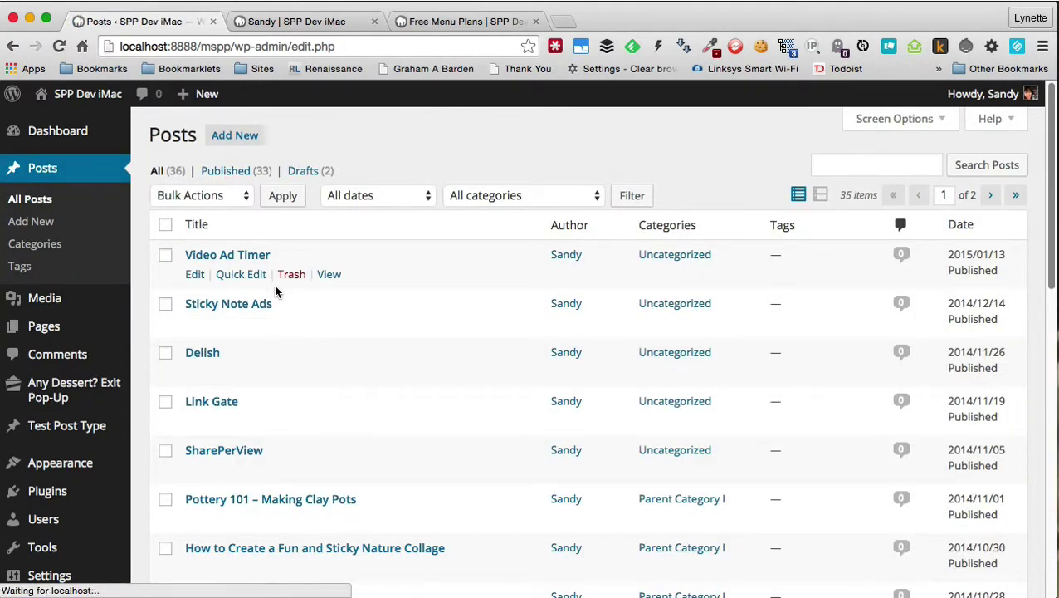
pyautogui.click(207, 353)
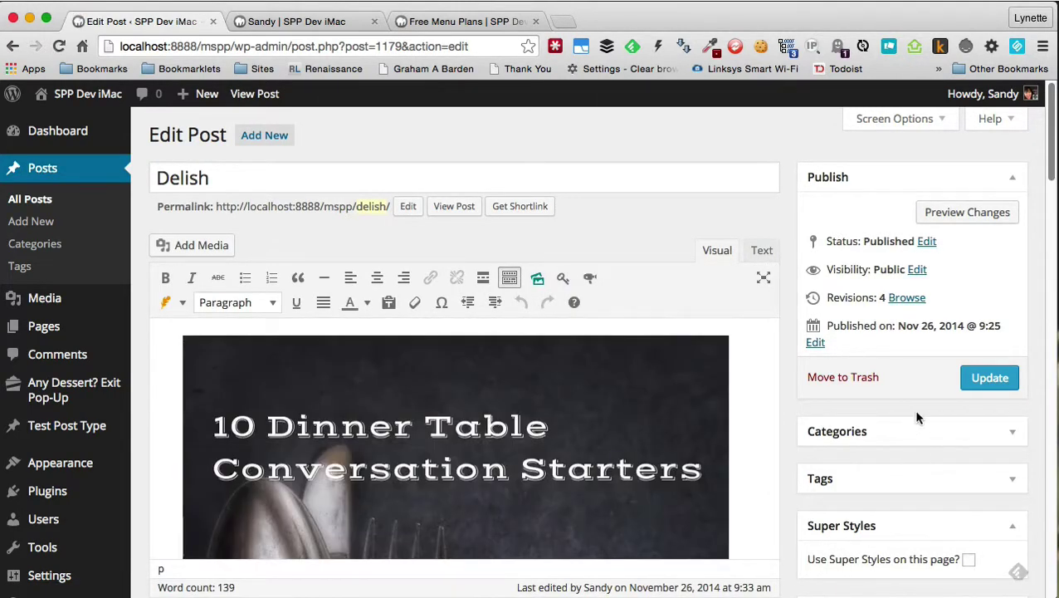
# Step: Tick Disable Any Dessert? Exit Pop-Up, update the post, and view it live without a pop-up
pyautogui.scroll(-5, 917, 415)
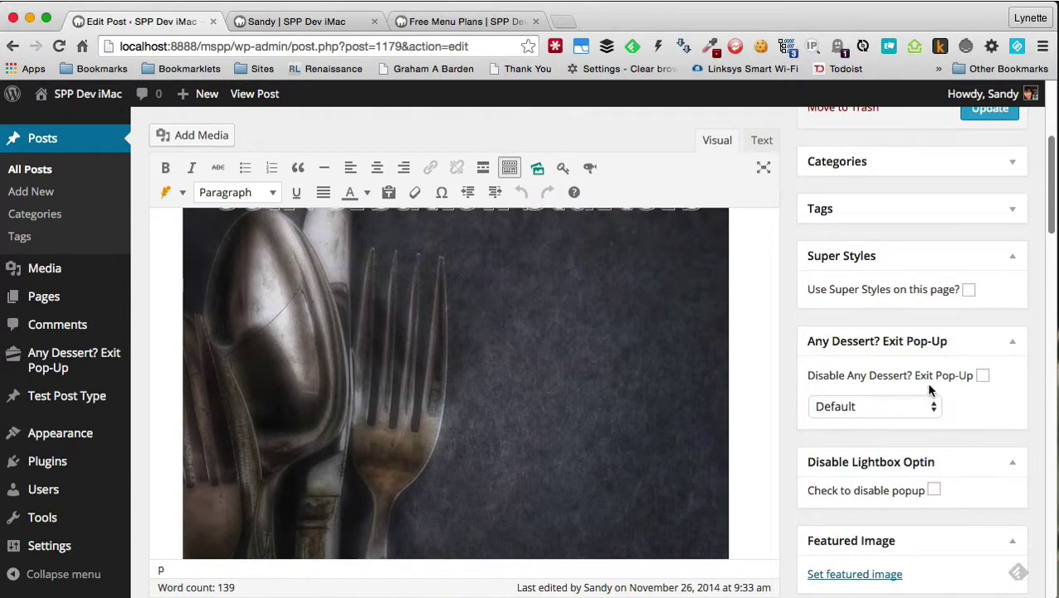
pyautogui.click(937, 381)
pyautogui.scroll(2, 939, 247)
pyautogui.click(992, 204)
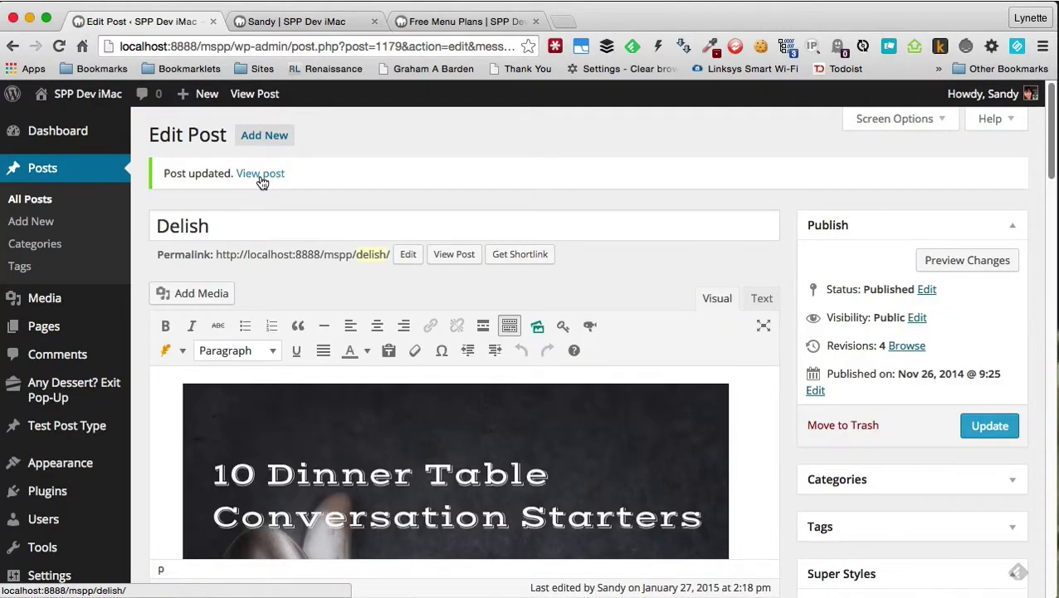
pyautogui.click(260, 173)
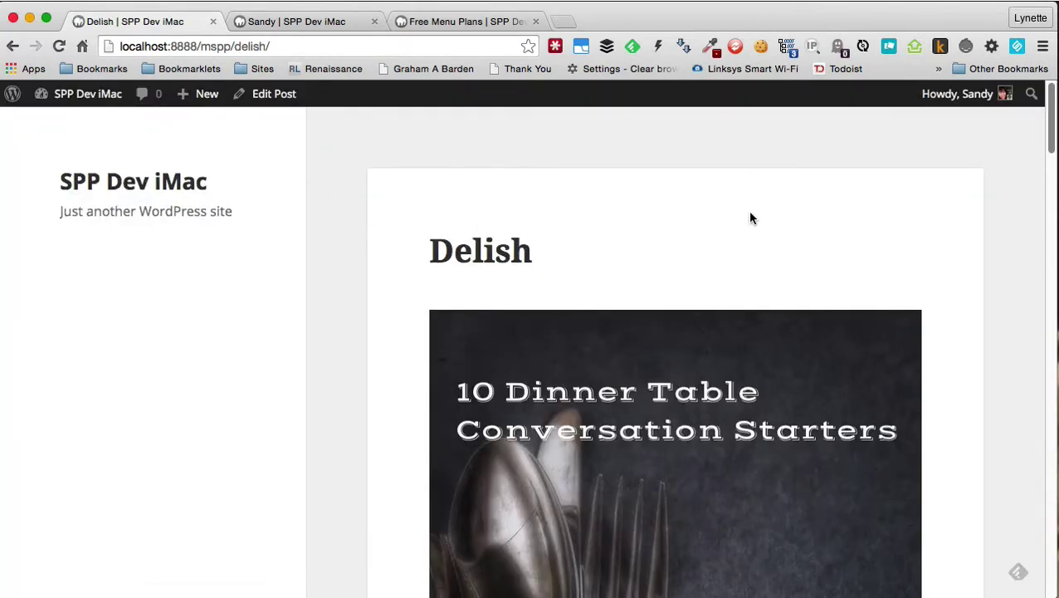
pyautogui.scroll(-15, 814, 399)
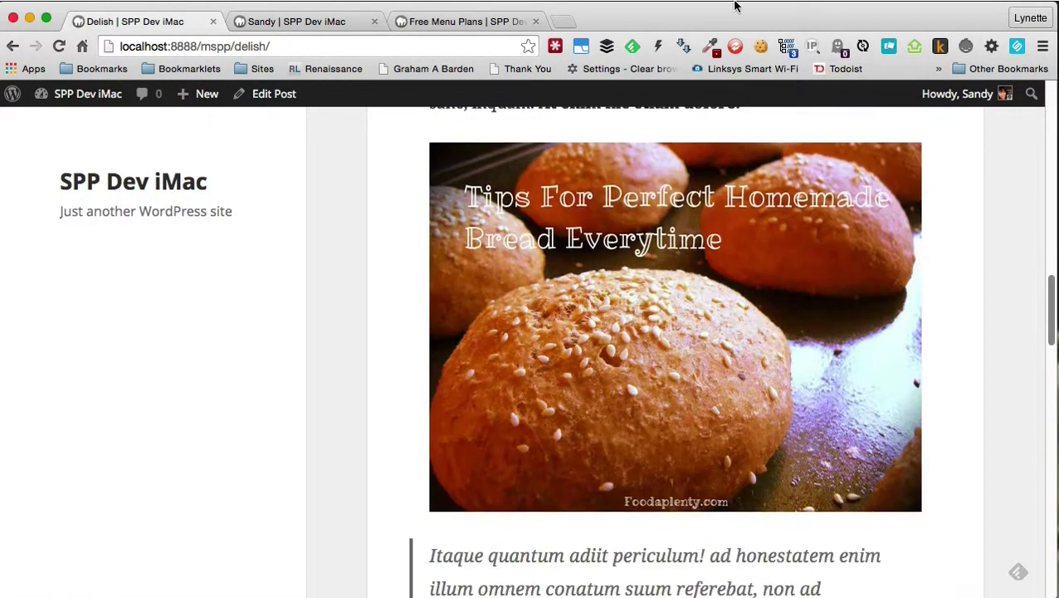
# Step: Re-enable the Delish post's exit pop-up and assign it Free Coffee Recipes
pyautogui.click(274, 94)
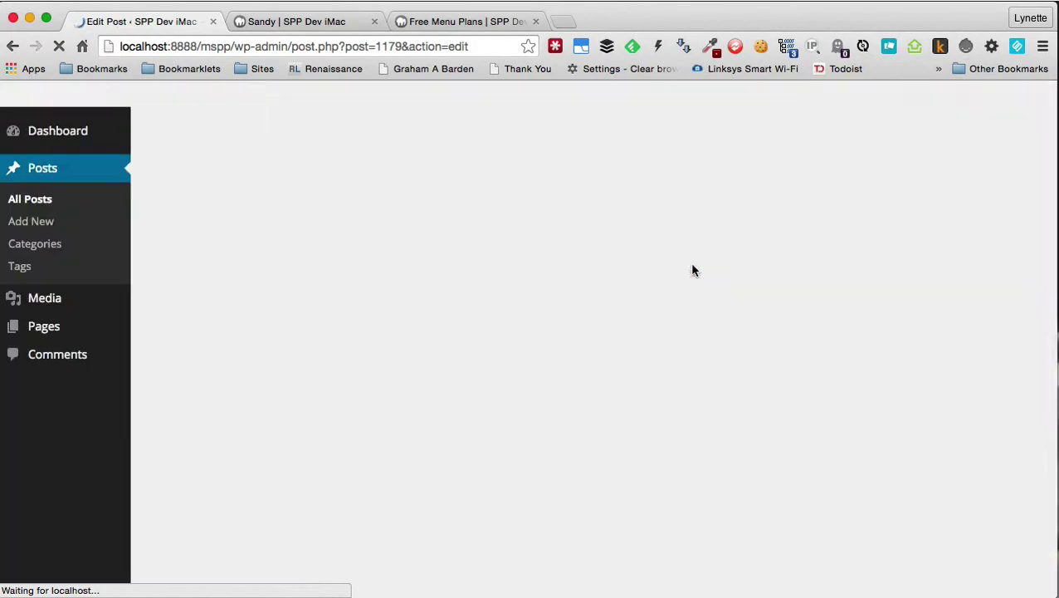
pyautogui.scroll(-5, 860, 396)
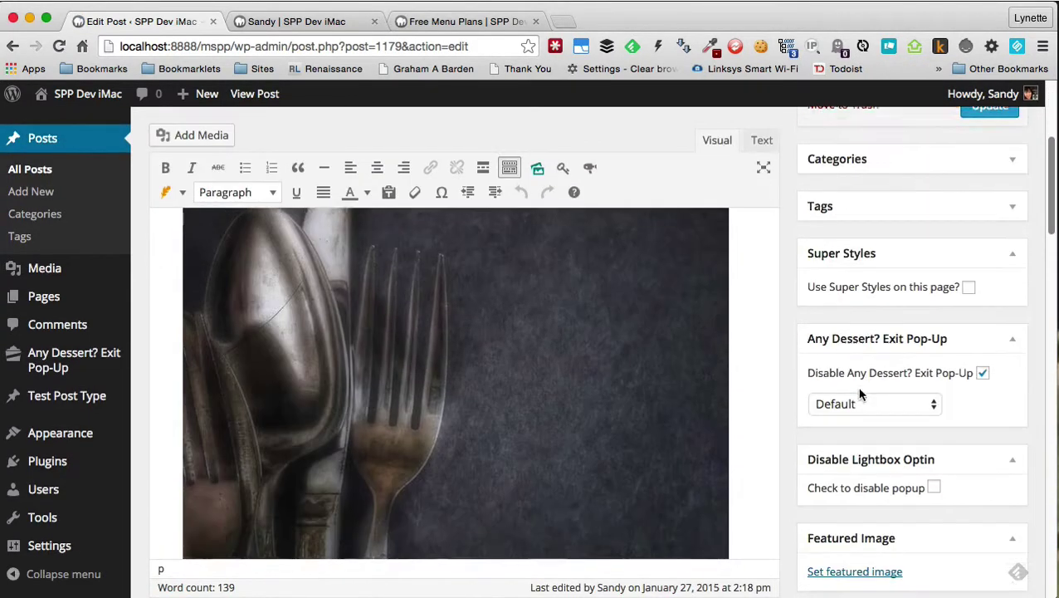
pyautogui.scroll(-1, 861, 395)
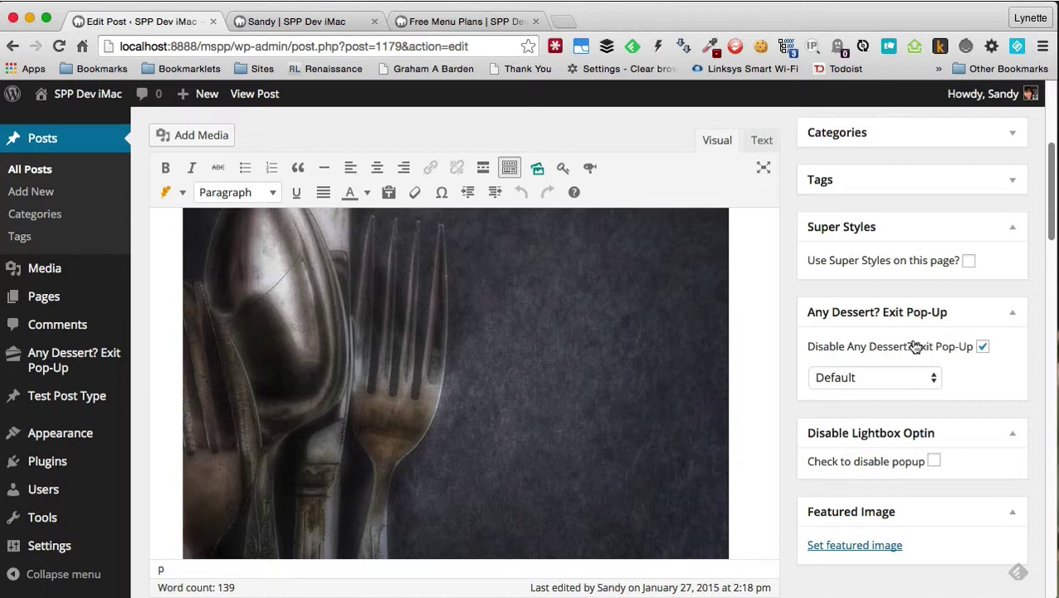
pyautogui.click(915, 346)
pyautogui.click(852, 378)
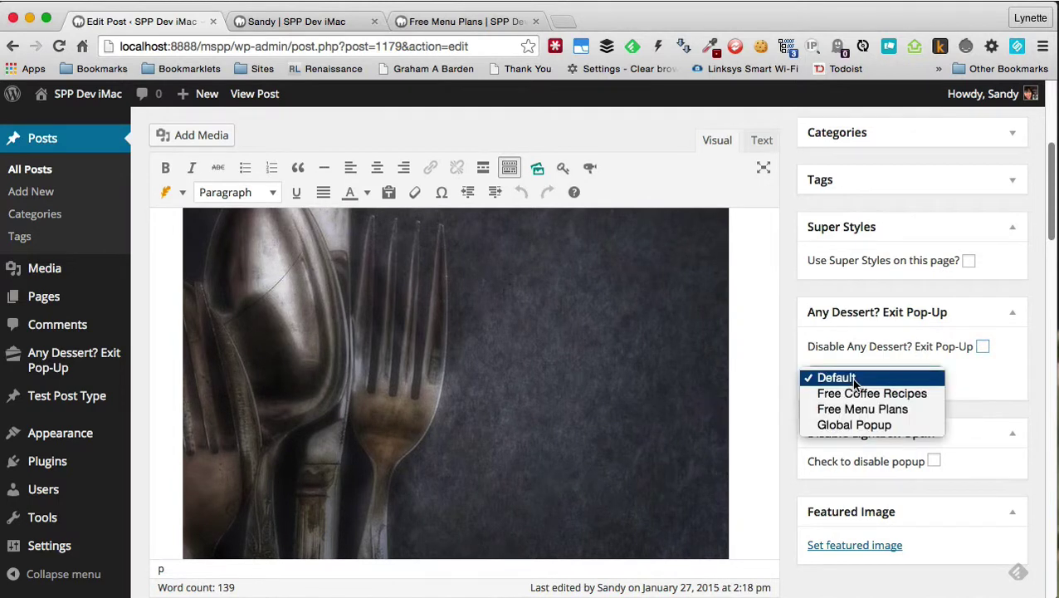
pyautogui.click(901, 397)
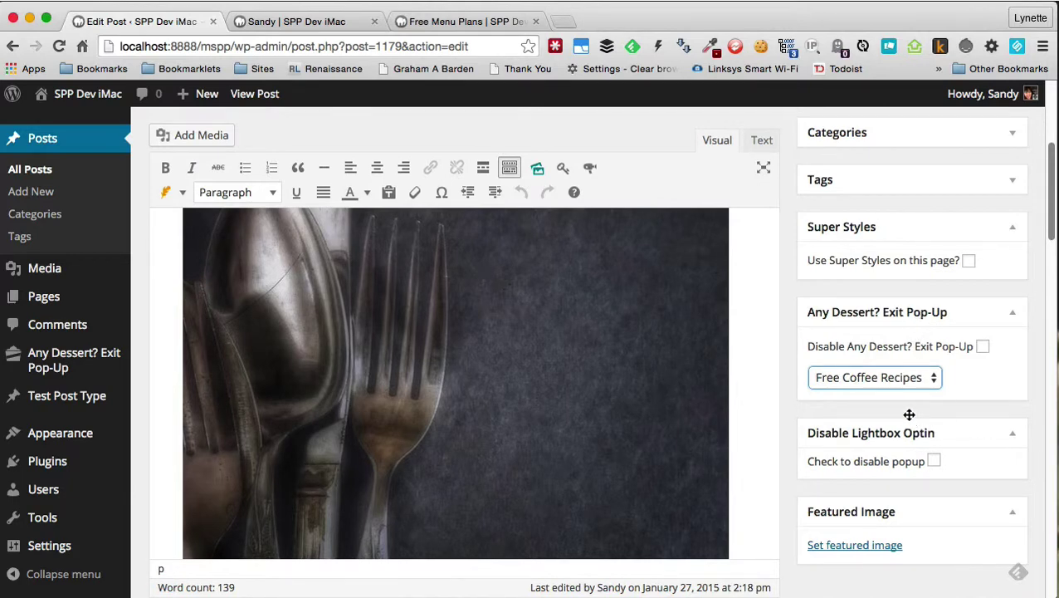
# Step: Update the Delish post and open it on the live site
pyautogui.scroll(2, 907, 378)
pyautogui.scroll(2, 906, 378)
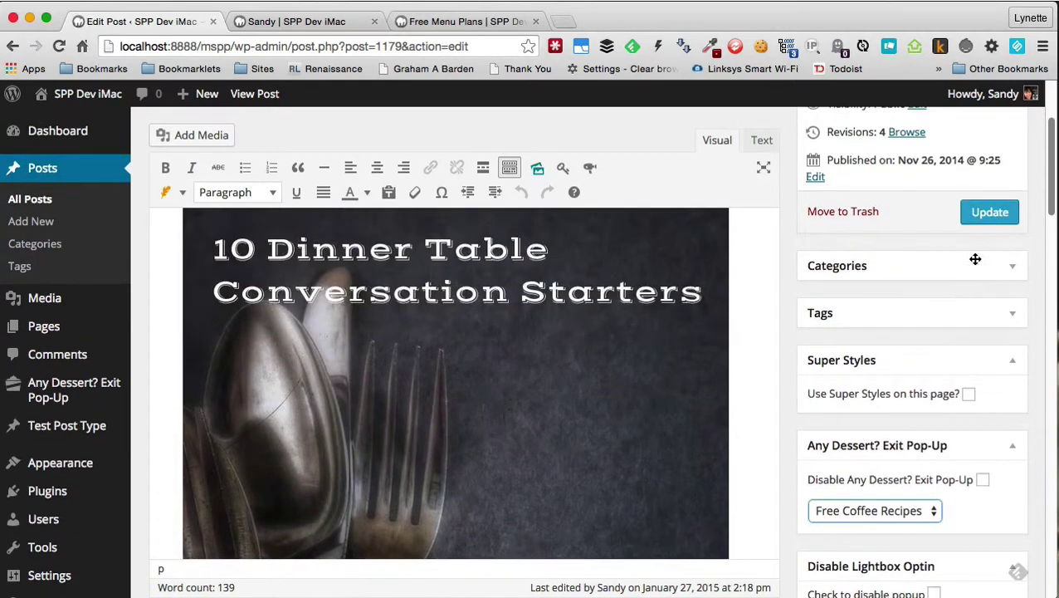
pyautogui.click(990, 212)
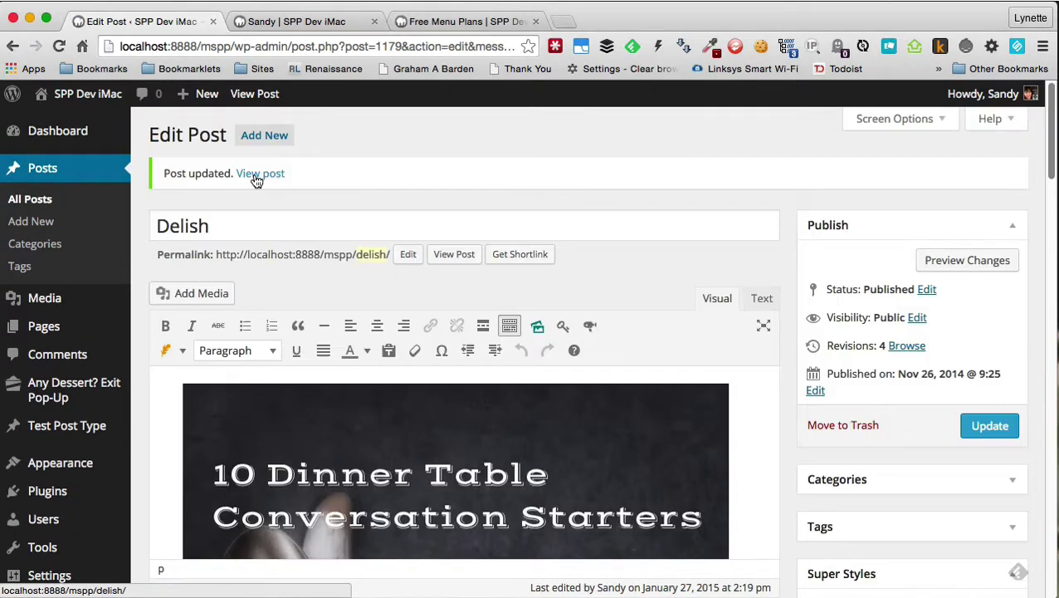
pyautogui.click(258, 173)
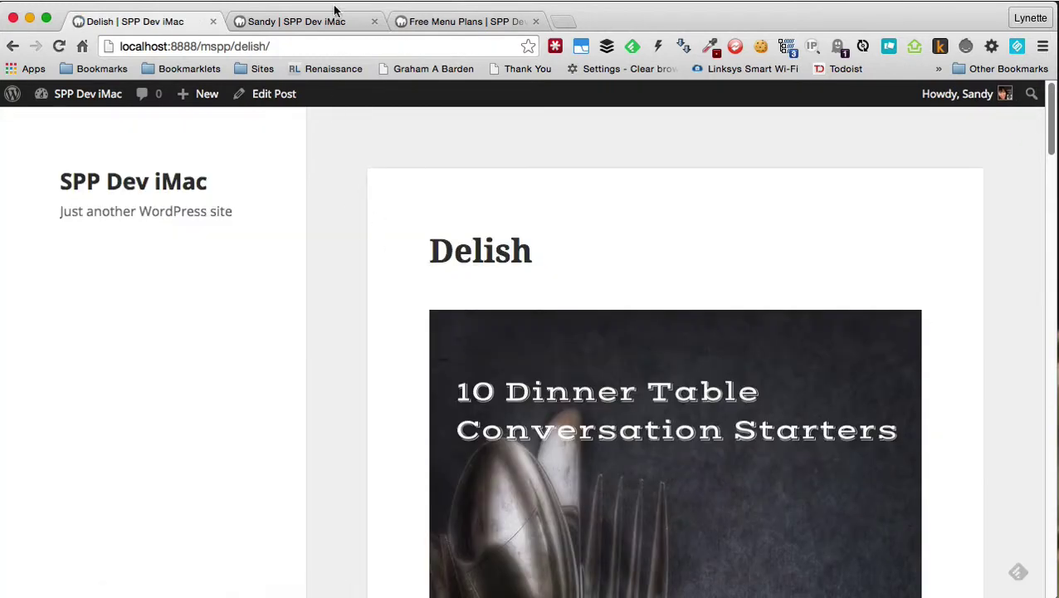
# Step: Move toward the browser tab bar to trigger the brown-framed Free Coffee Recipes pop-up
pyautogui.moveTo(506, 4)
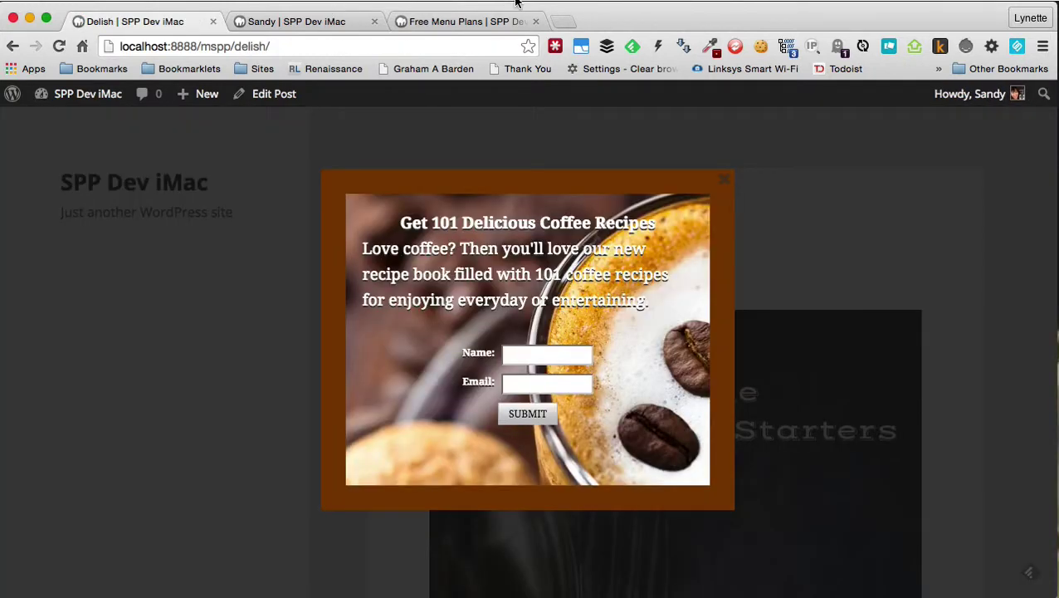